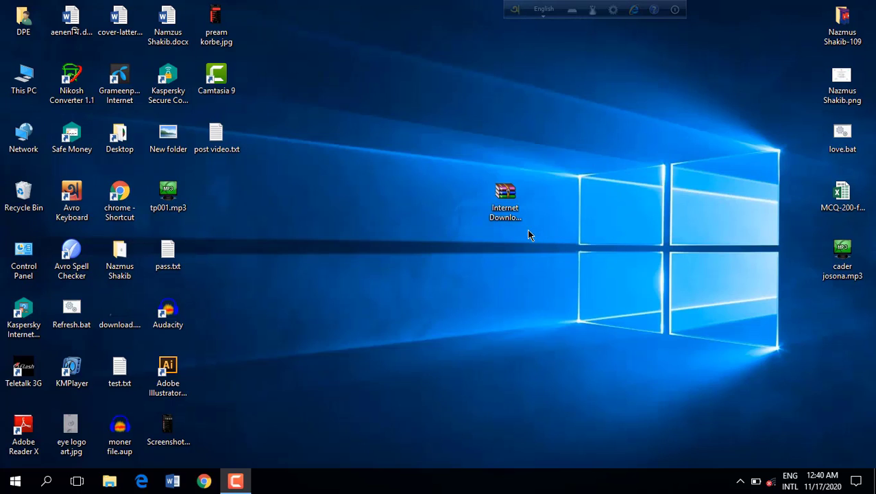
left_click(509, 209)
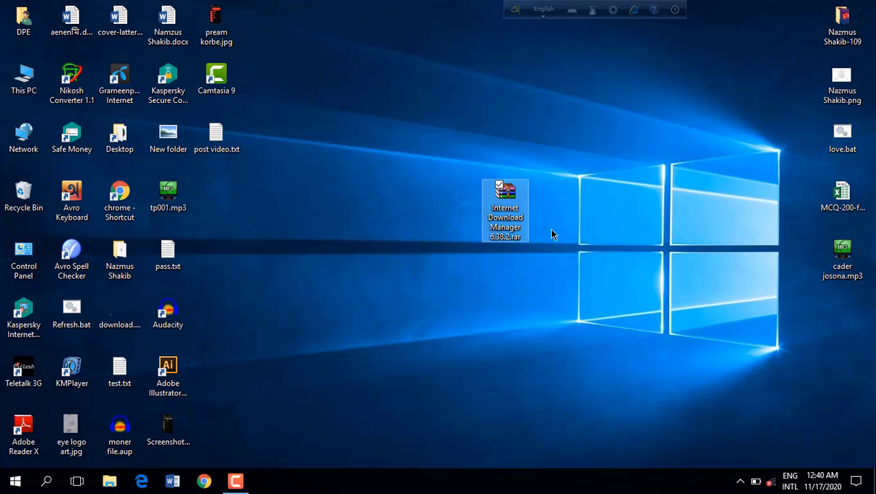
right_click(551, 229)
left_click(581, 261)
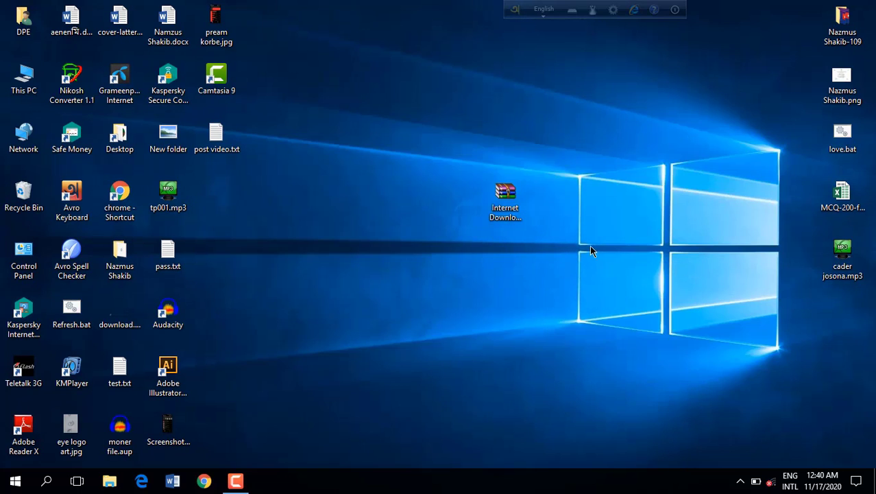
right_click(590, 251)
left_click(619, 284)
mouse_move(523, 200)
left_mouse_down()
mouse_move(547, 196)
mouse_move(538, 203)
left_mouse_up()
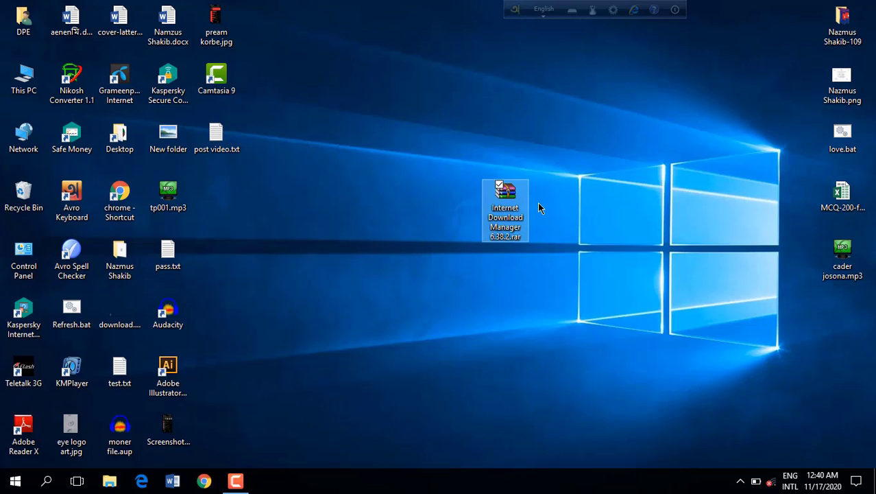
right_click(557, 230)
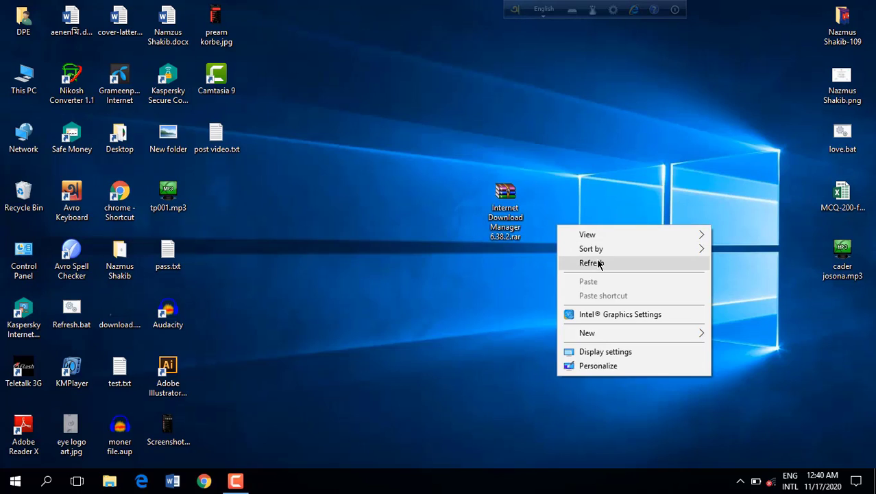
left_click(600, 260)
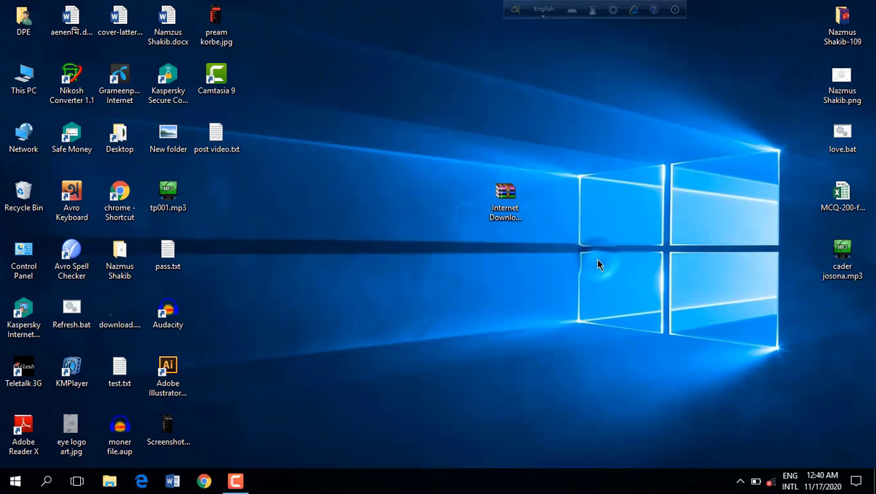
Step: Open Kaspersky Internet Security, view the Protection switch in its general settings, and close the program
left_click(26, 317)
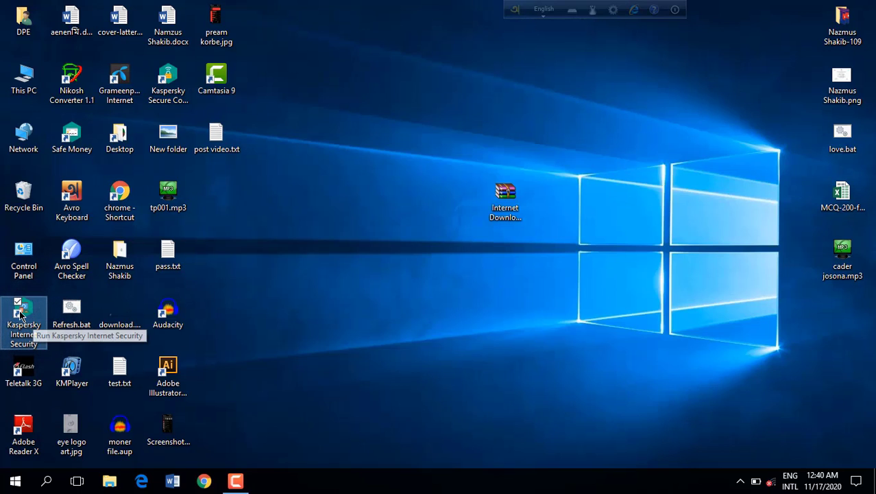
double_click(20, 314)
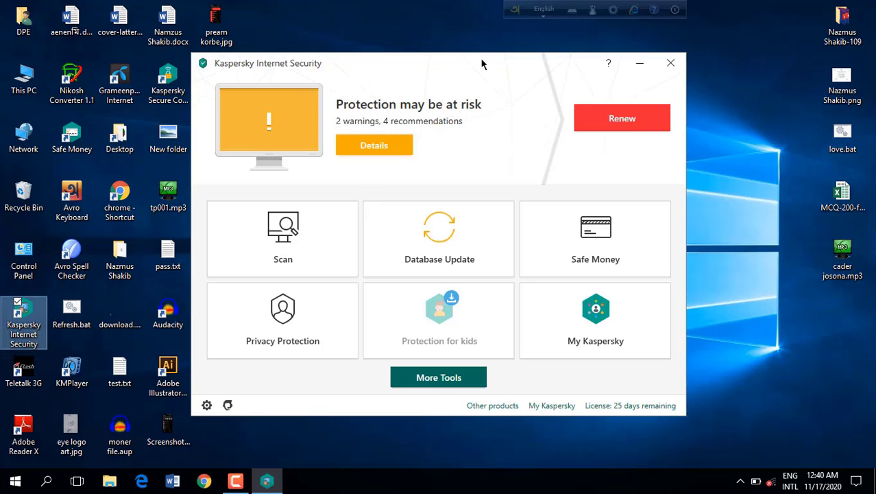
left_click_drag(480, 57, 501, 56)
left_click(228, 403)
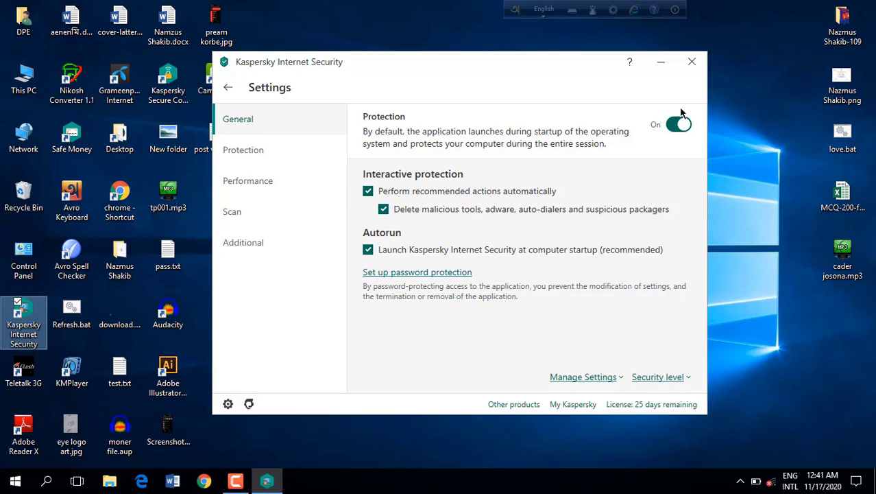
left_click(692, 61)
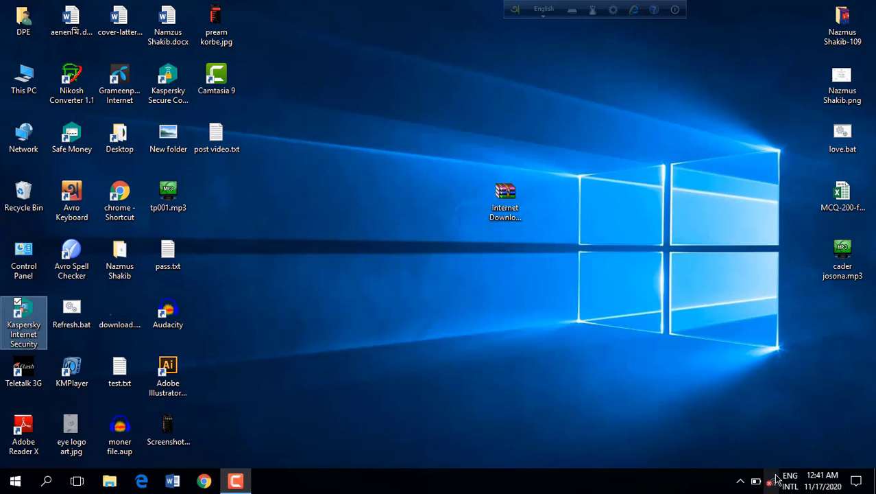
Step: Turn on Wi-Fi and connect the computer to the i95 network
left_click(756, 481)
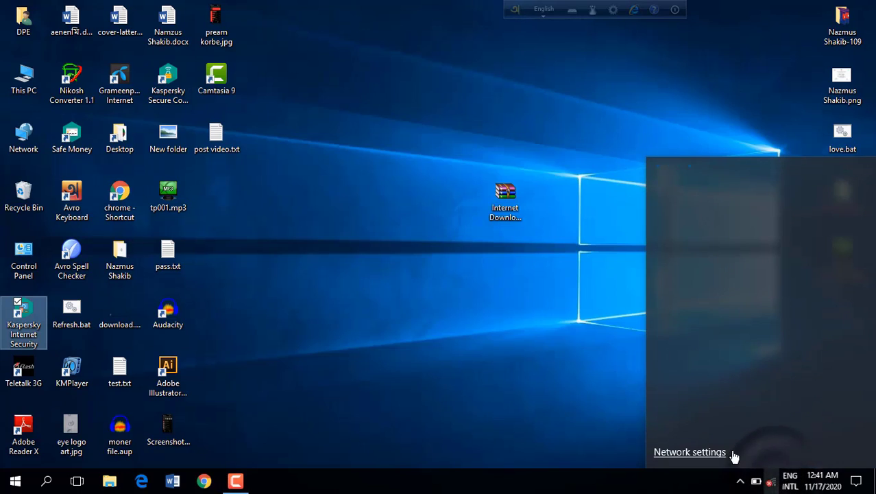
left_click(677, 447)
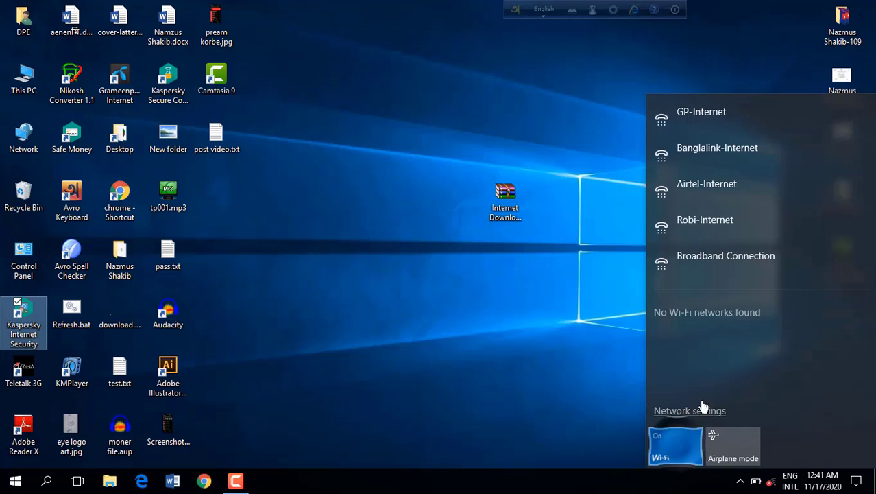
left_click(720, 328)
left_click(854, 377)
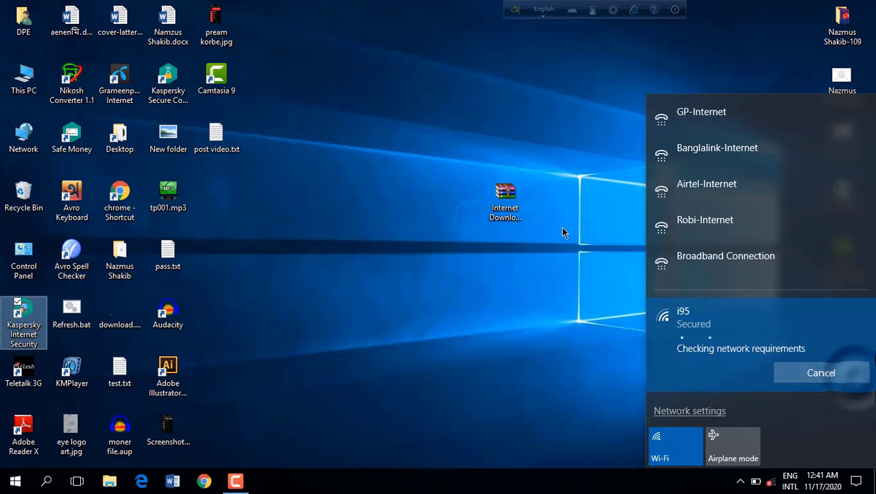
left_click(568, 212)
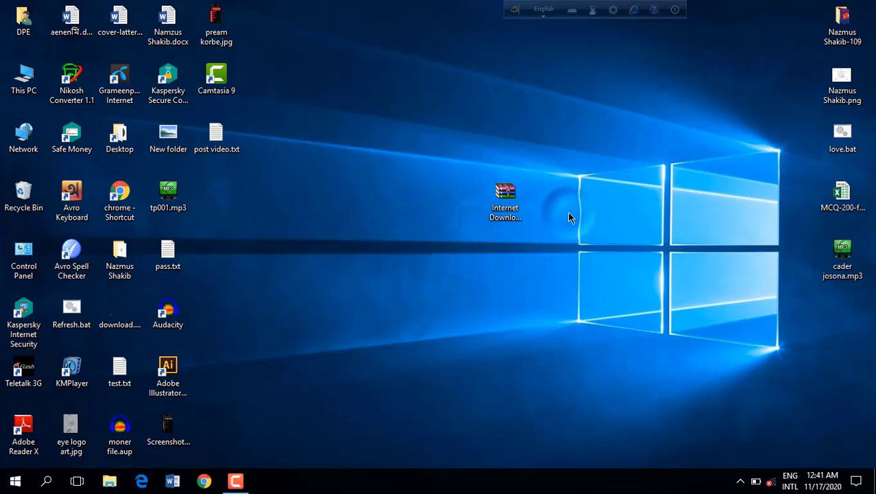
left_click(773, 482)
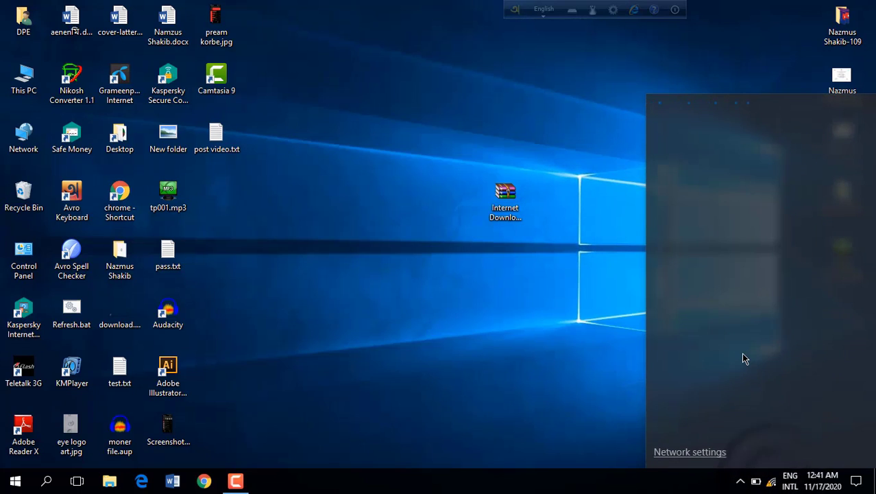
left_click(639, 354)
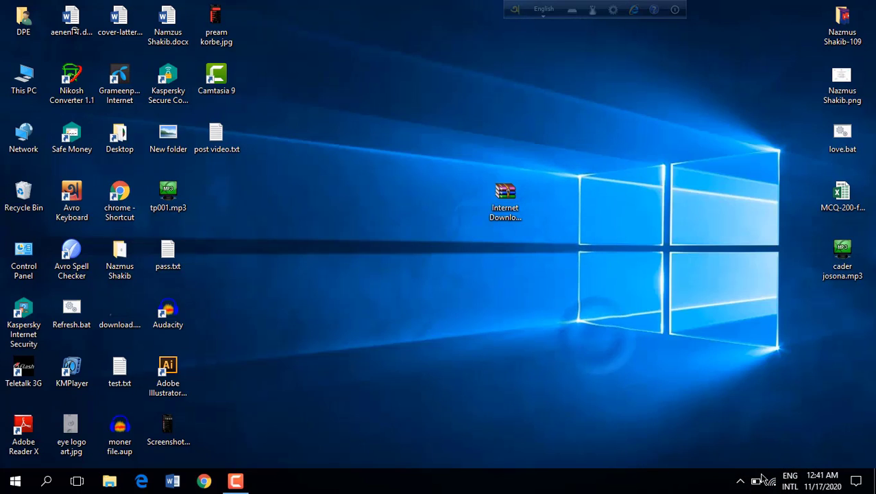
Step: Refresh the desktop and extract the Internet Download Manager 6.38.2.rar archive directly onto it
right_click(639, 197)
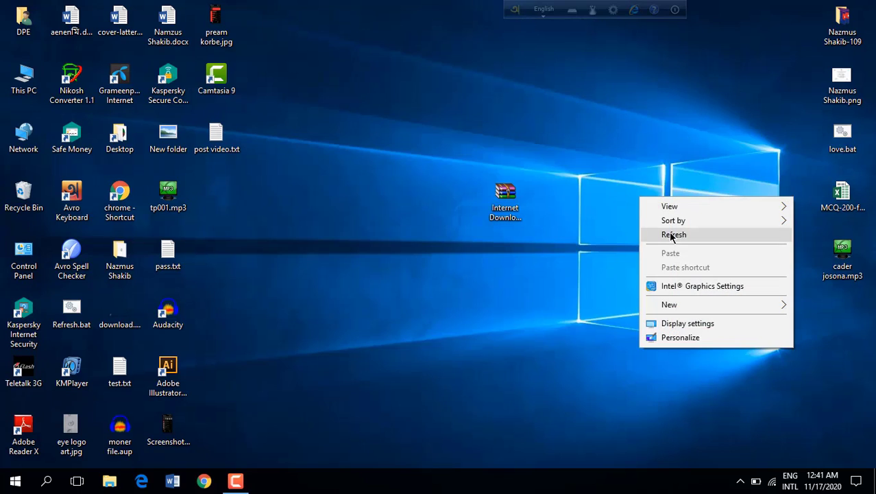
left_click(671, 234)
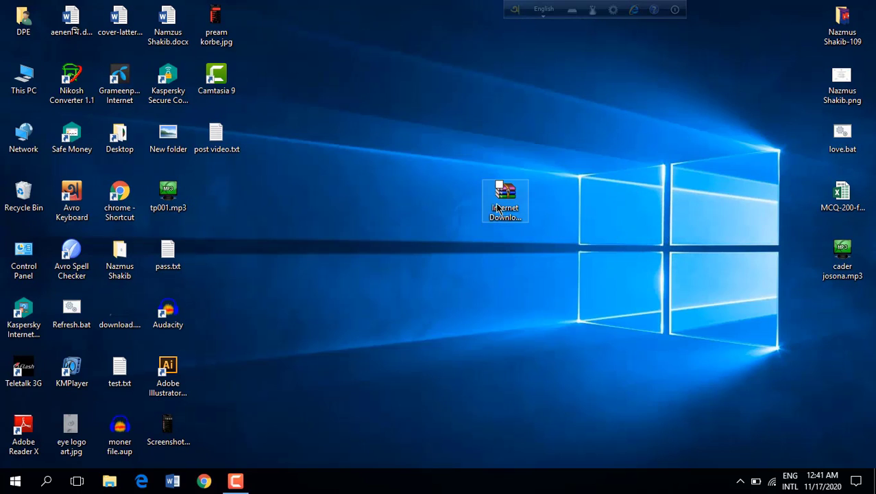
left_click(518, 203)
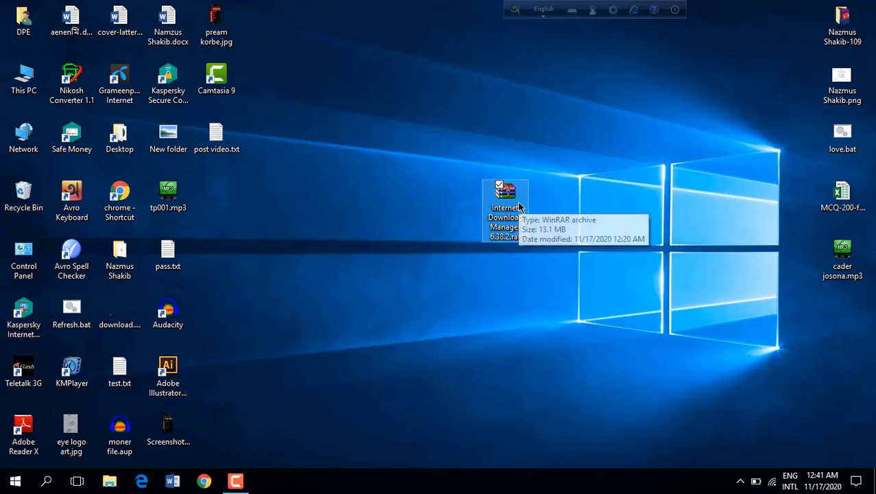
double_click(519, 206)
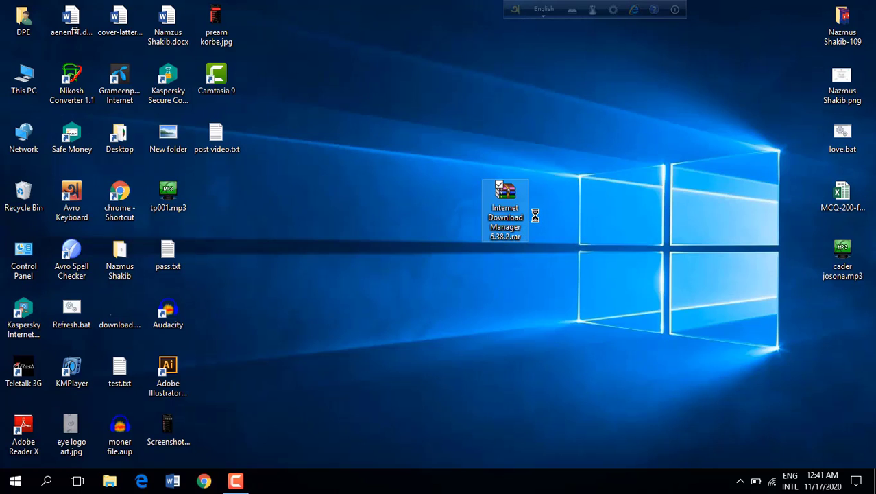
right_click(536, 218)
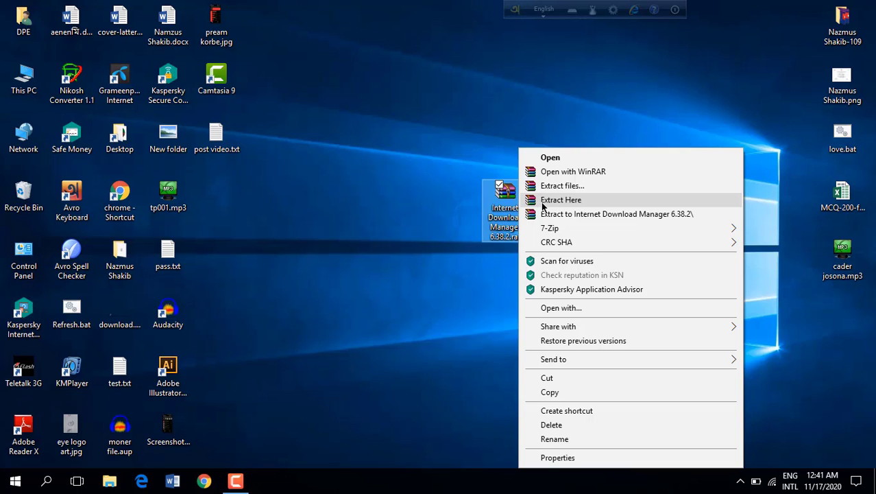
left_click(542, 201)
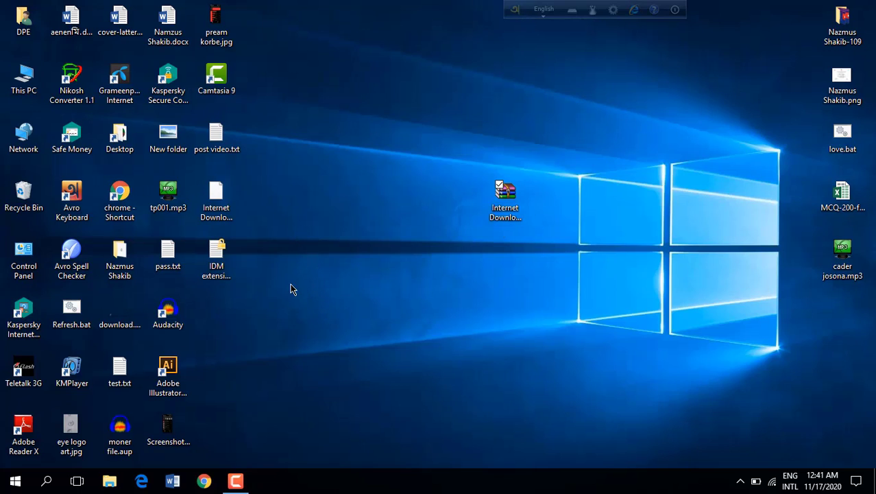
Step: Move the two extracted files to the middle of the desktop, side by side, with the archive set apart from them
left_click_drag(266, 283, 194, 180)
left_click_drag(226, 259, 564, 259)
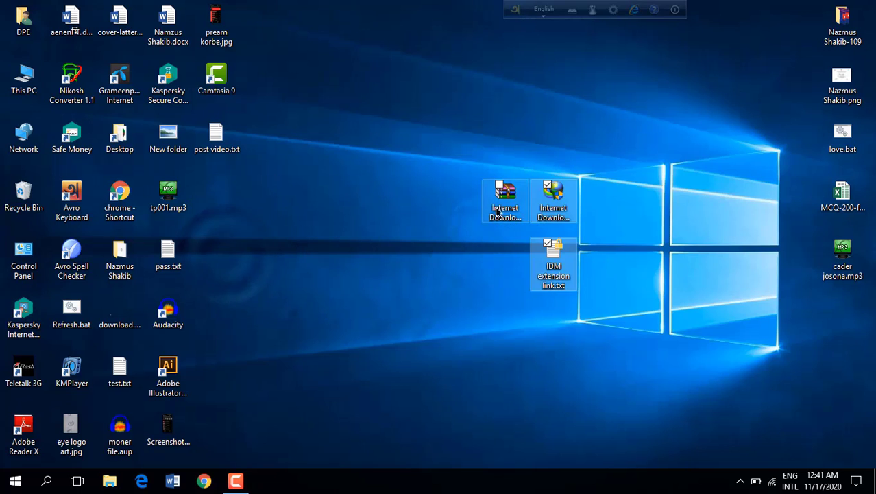
left_click_drag(511, 206, 367, 207)
left_click_drag(513, 170, 459, 203)
left_click(464, 260)
Step: Launch the Internet Download Manager 6.38.2.exe installer and magnify the screen around its setup window
left_click(458, 203)
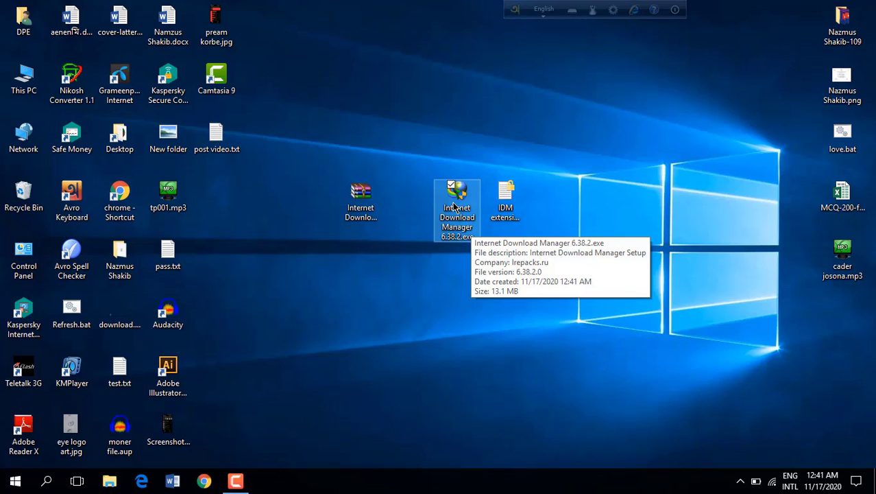
double_click(456, 206)
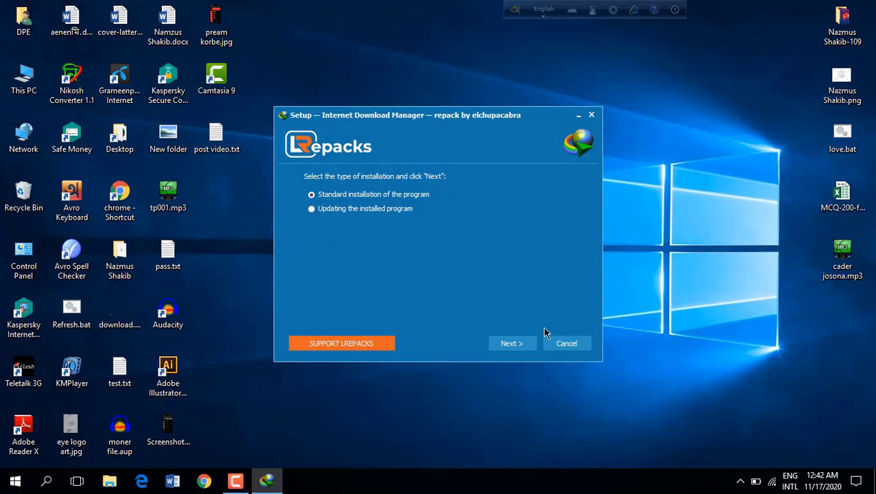
left_click_drag(380, 108, 406, 103)
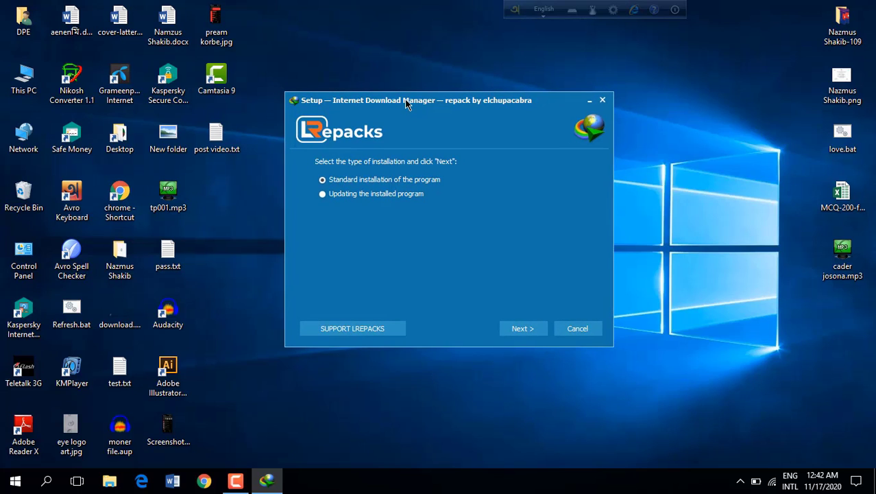
key("super+plus")
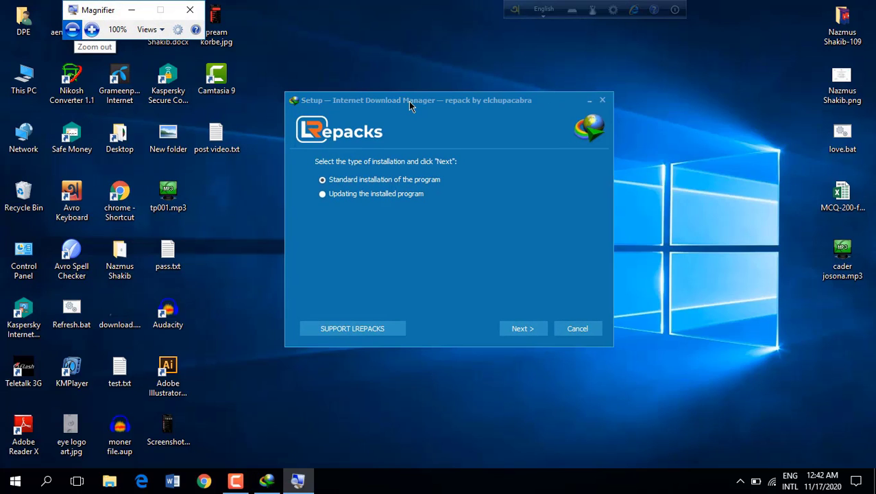
key("super+plus")
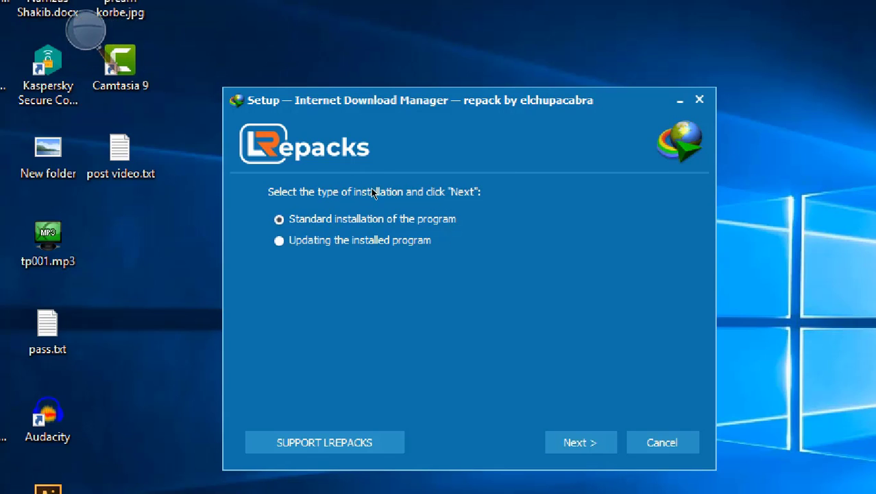
Step: Proceed with the standard installation of the program and choose to continue past the appeal page
key("Tab")
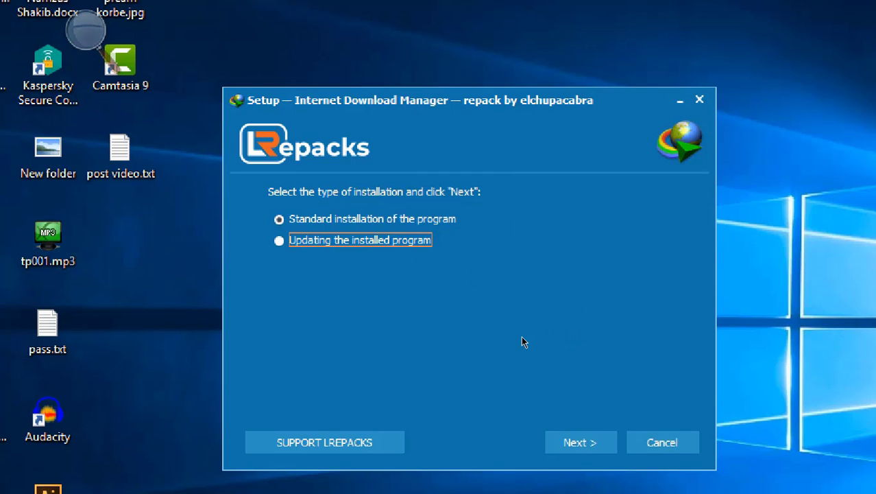
key("Return")
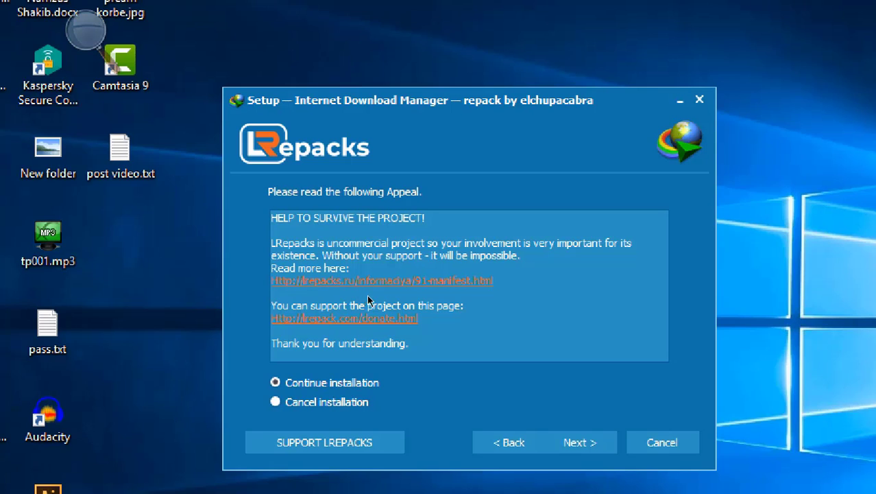
key("Tab")
key("Tab")
key("Return")
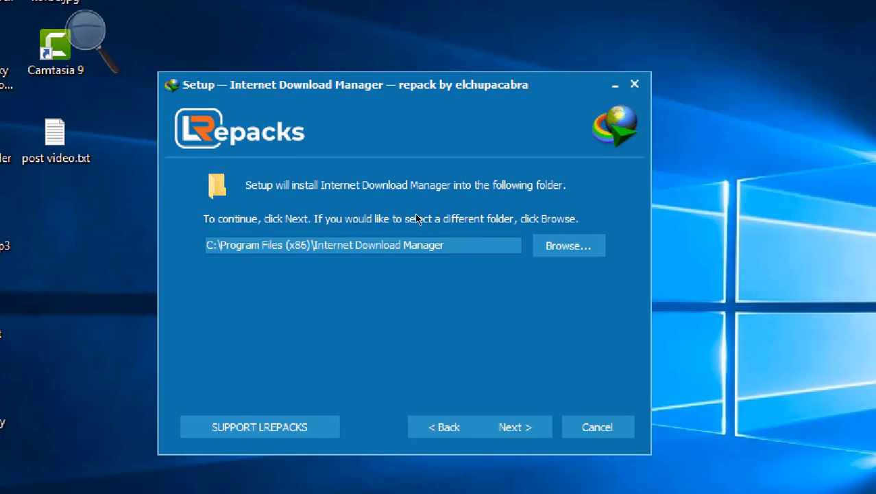
Step: Accept the default installation folder and the default Start Menu folder for Internet Download Manager
key("Tab")
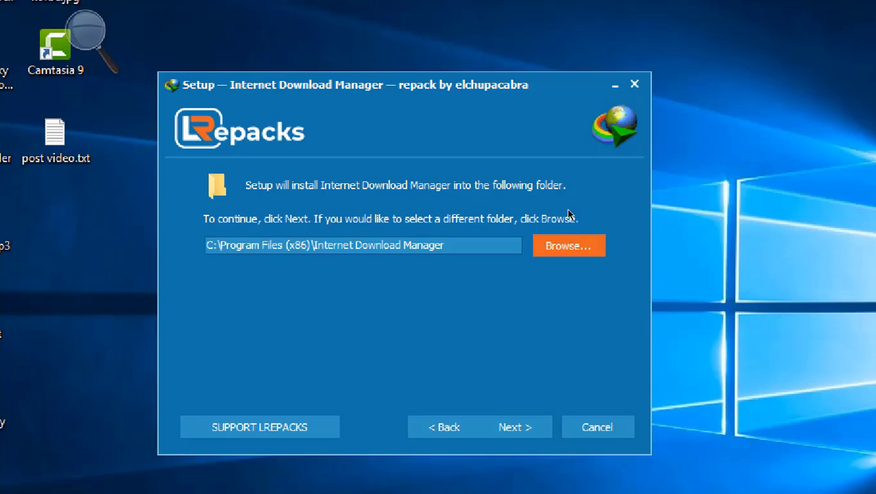
key("Tab")
key("Return")
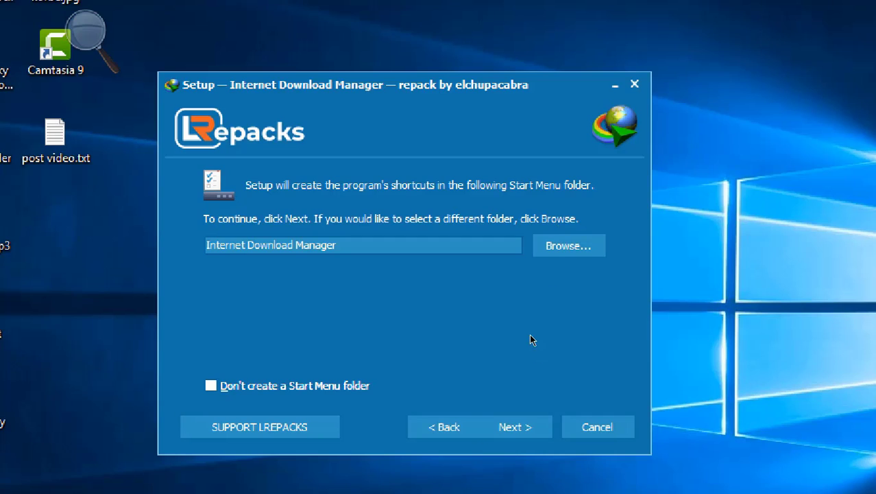
key("Return")
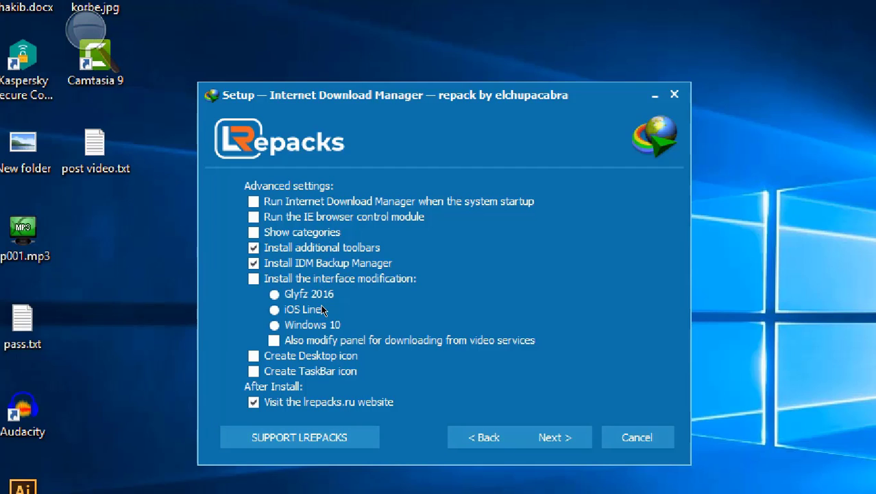
Step: Disable visiting the lrepacks.ru website, installing IDM Backup Manager and installing additional toolbars in the advanced settings
key("space")
key("Up")
key("Up")
key("Up")
key("Up")
key("Up")
key("Up")
key("Up")
key("Up")
key("space")
key("Up")
key("space")
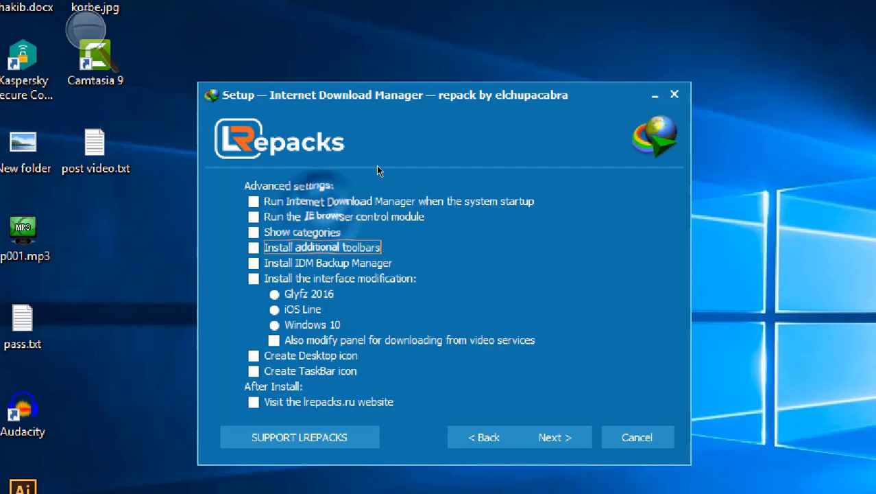
Step: Enable running Internet Download Manager at system startup in the advanced settings
key("Up")
key("Up")
key("Up")
key("space")
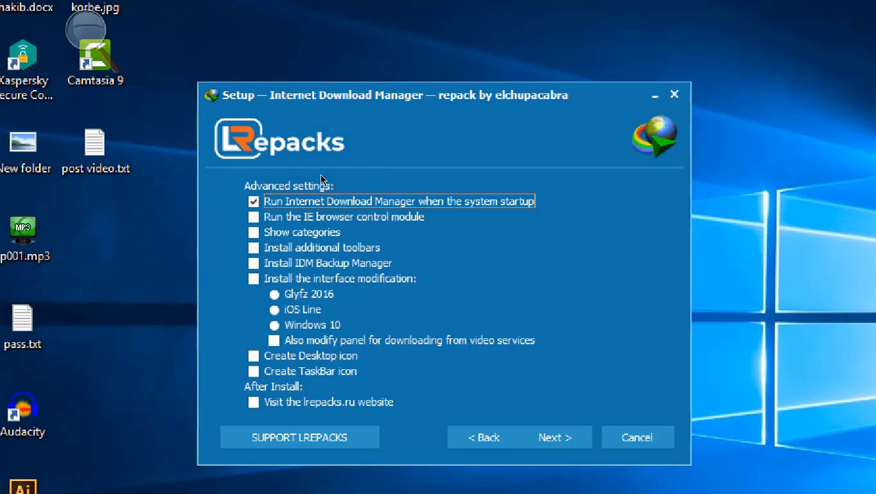
Step: Enable showing categories and creating a desktop icon in the advanced settings, and proceed with the installation
left_click(302, 232)
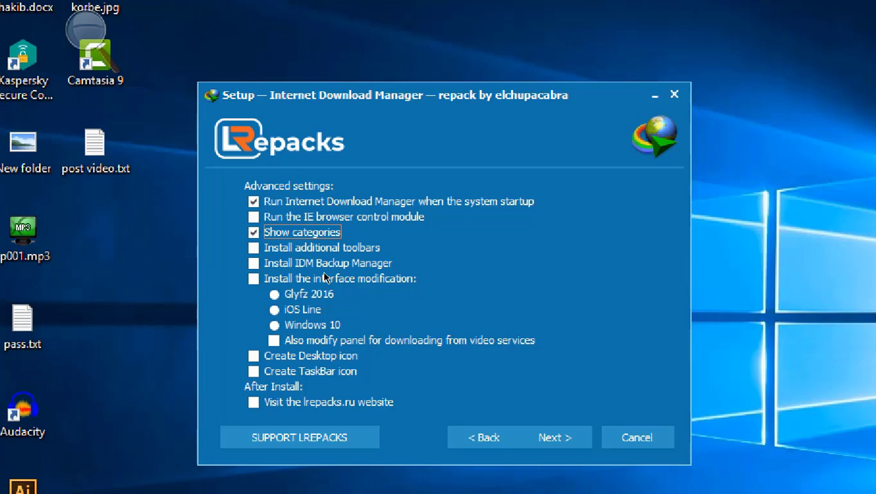
key("Tab")
key("space")
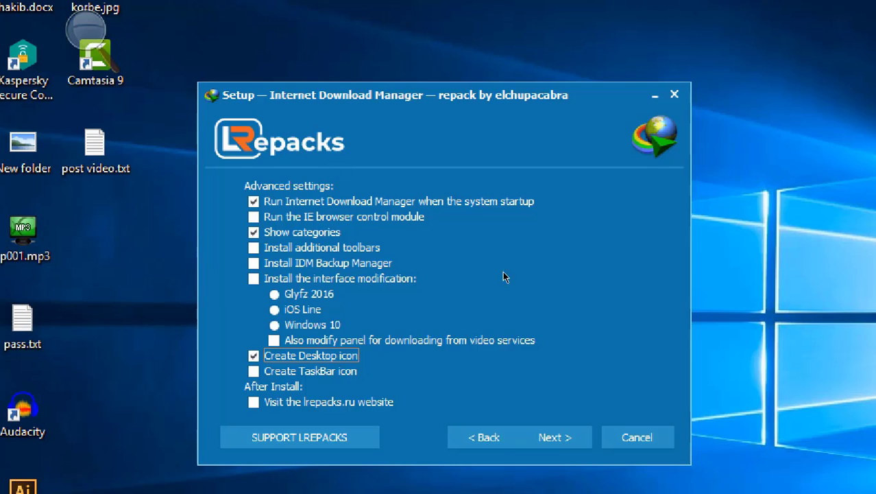
key("Tab")
key("shift+Tab")
key("Return")
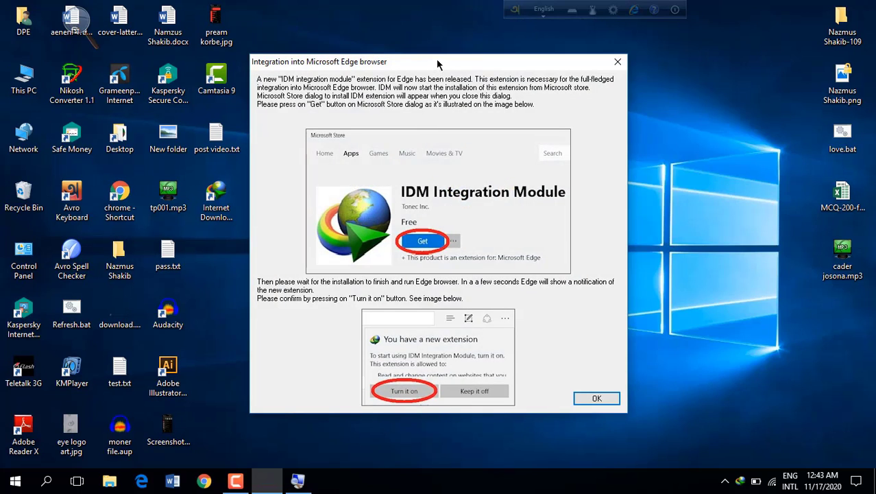
Step: Acknowledge the Microsoft Edge integration notice and close the Store window without getting the extension
left_click_drag(437, 60, 434, 51)
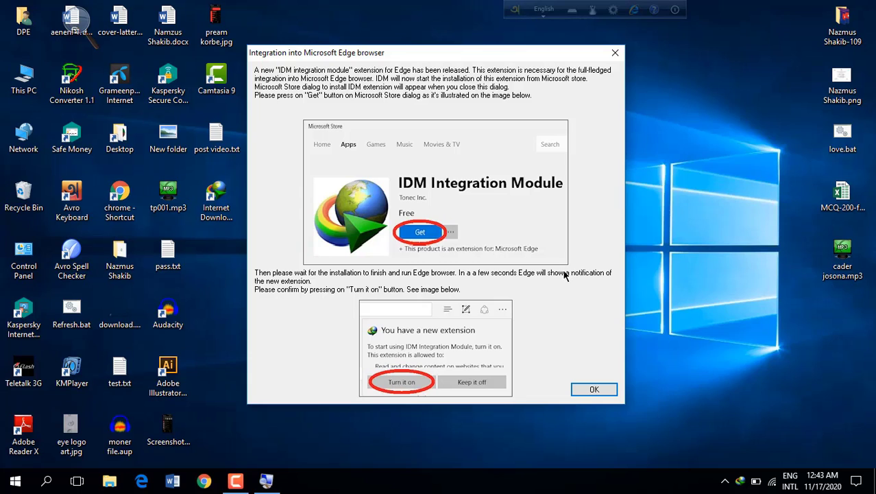
left_click_drag(484, 61, 498, 61)
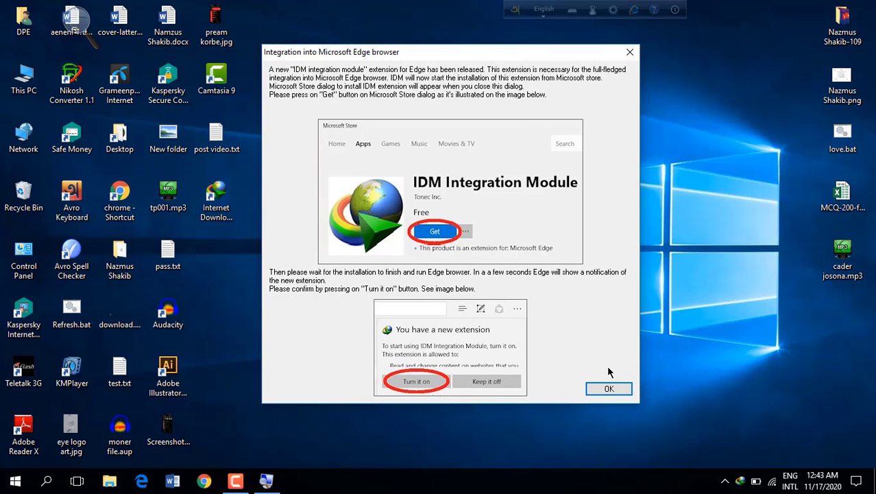
left_click(610, 390)
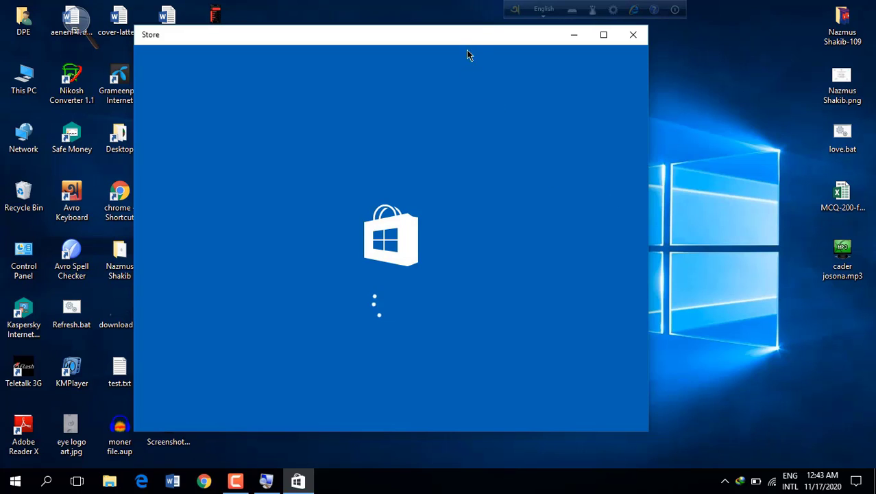
mouse_move(475, 42)
left_mouse_down()
mouse_move(515, 56)
mouse_move(471, 43)
mouse_move(458, 69)
mouse_move(474, 53)
left_mouse_up()
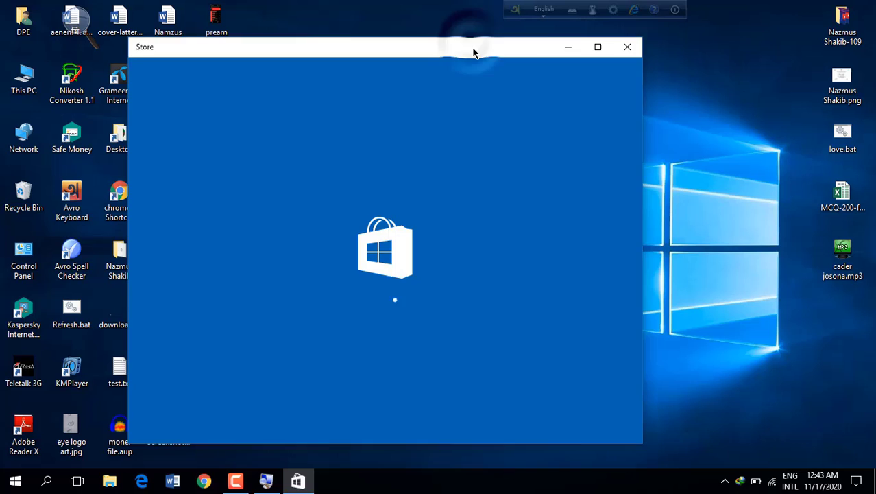
left_click(626, 45)
Step: Refresh the desktop and move the archive, the installer and the IDM extension file together to the desktop's upper area
right_click(625, 137)
left_click(659, 175)
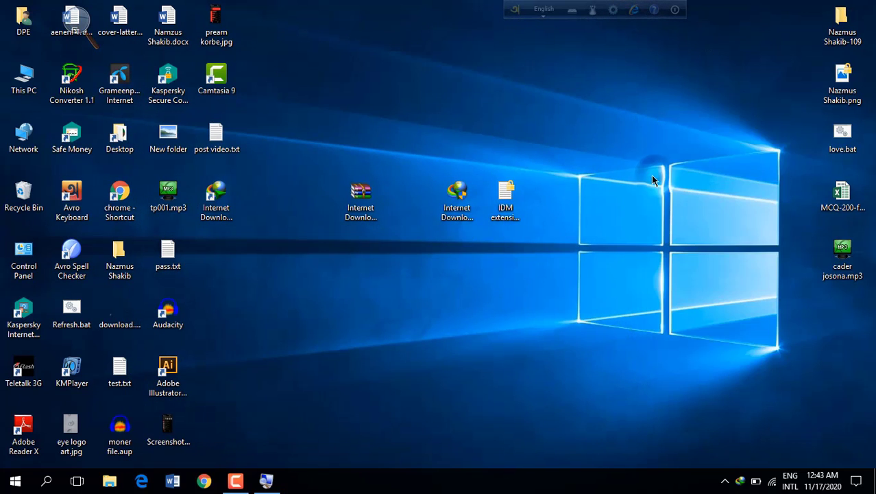
right_click(636, 179)
left_click(667, 216)
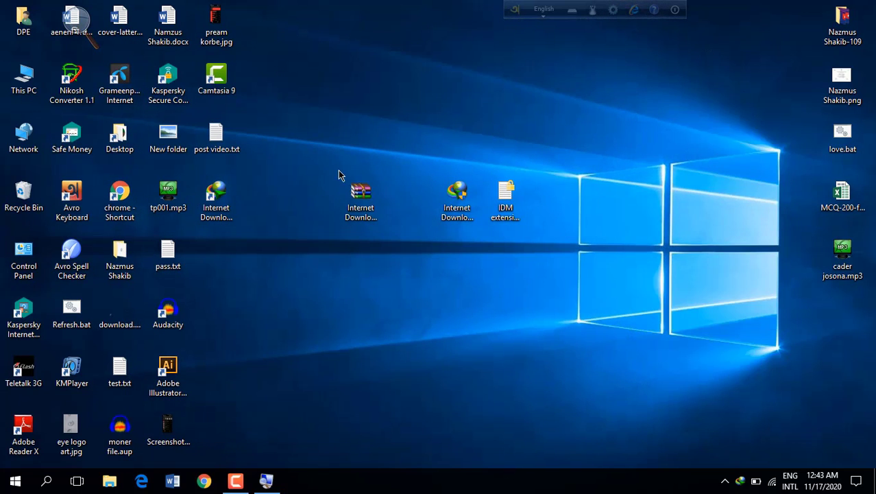
left_click_drag(339, 174, 535, 227)
left_click_drag(467, 209, 645, 151)
left_click(514, 270)
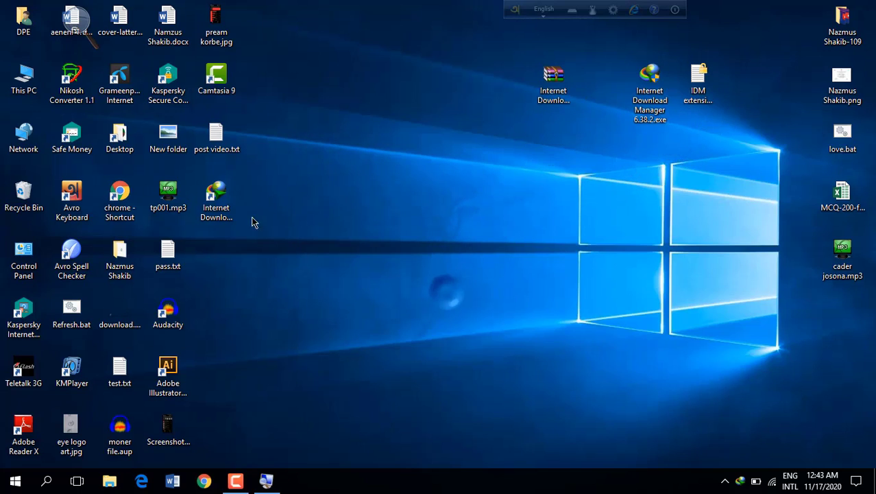
Step: Set the Internet Download Manager shortcut apart on the desktop, and launch the program to inspect its main window before closing it
left_click_drag(216, 198, 312, 264)
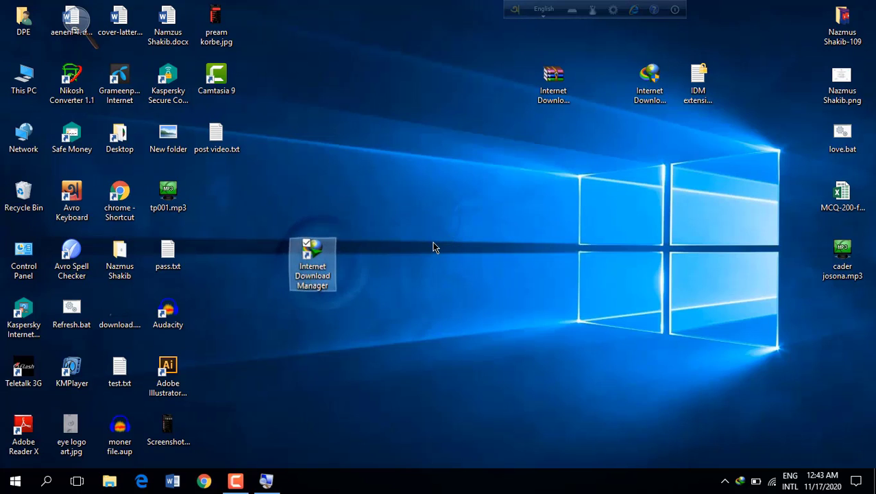
double_click(316, 266)
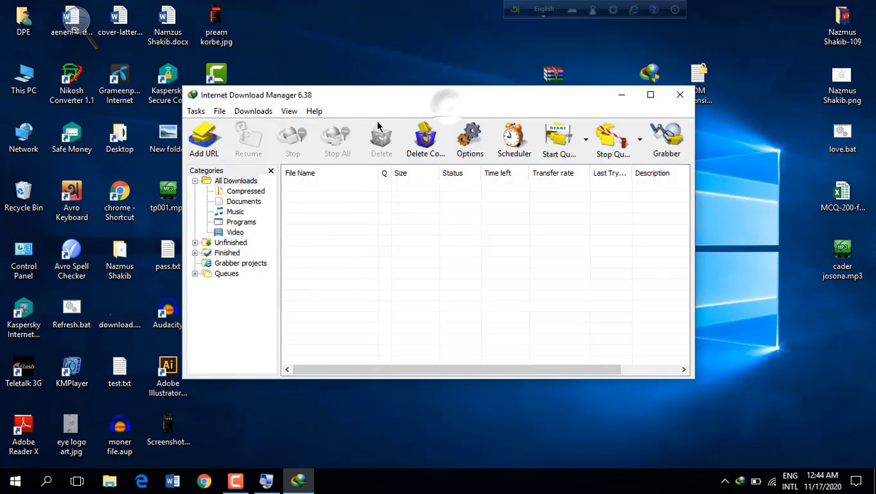
mouse_move(411, 100)
left_mouse_down()
mouse_move(352, 127)
mouse_move(457, 102)
mouse_move(399, 105)
mouse_move(406, 103)
left_mouse_up()
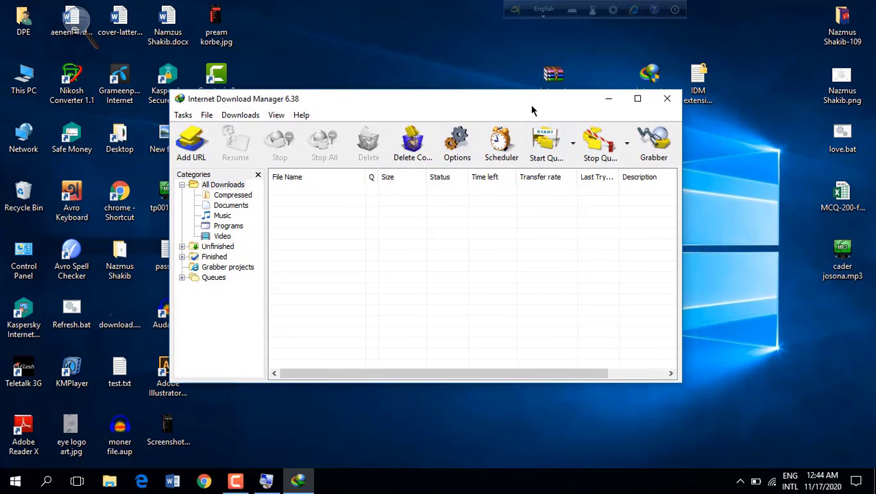
mouse_move(528, 103)
left_mouse_down()
mouse_move(544, 102)
mouse_move(530, 108)
left_mouse_up()
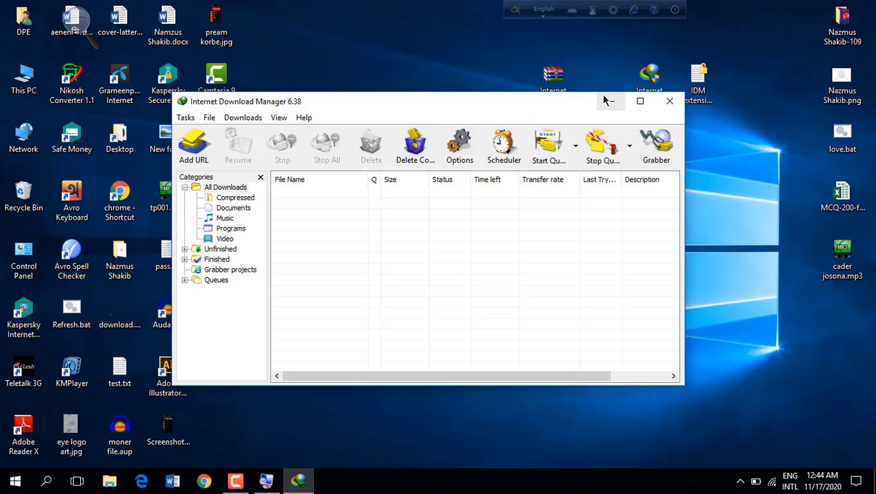
left_click(670, 102)
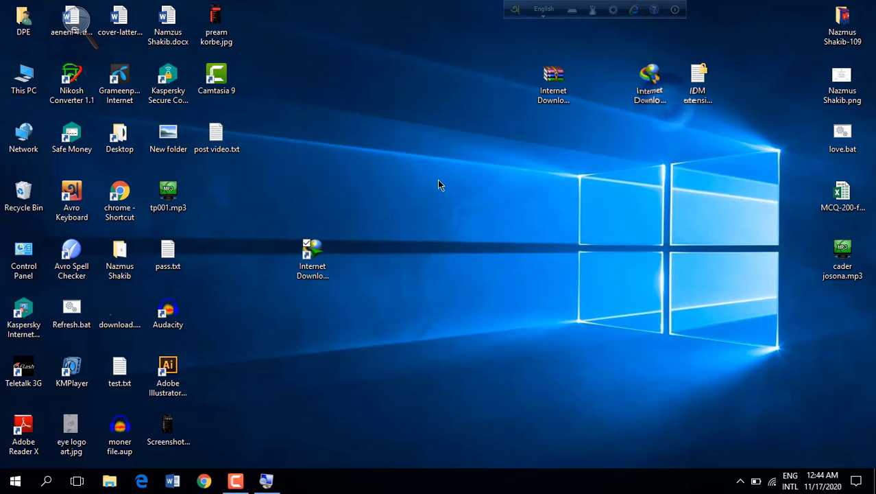
Step: Refresh the desktop and move the Internet Download Manager shortcut slightly higher in the open area
right_click(436, 177)
left_click(475, 206)
right_click(475, 206)
left_click(520, 244)
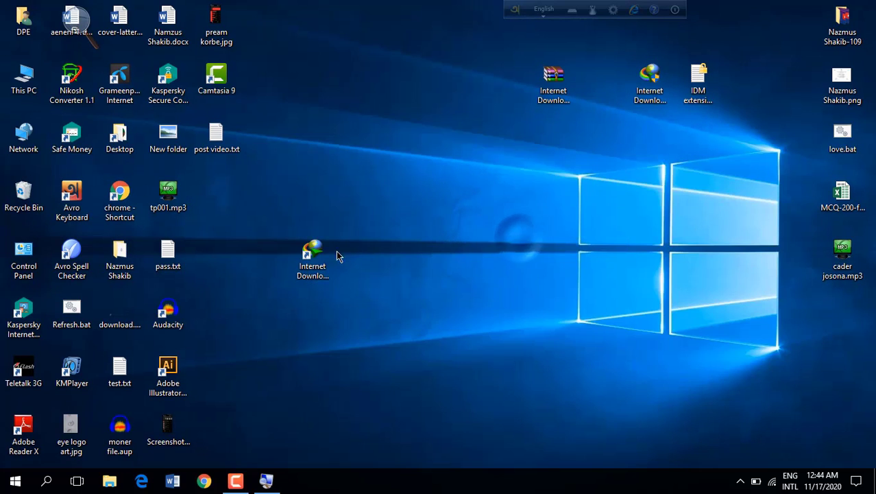
left_click_drag(322, 253, 314, 205)
right_click(441, 197)
left_click(477, 236)
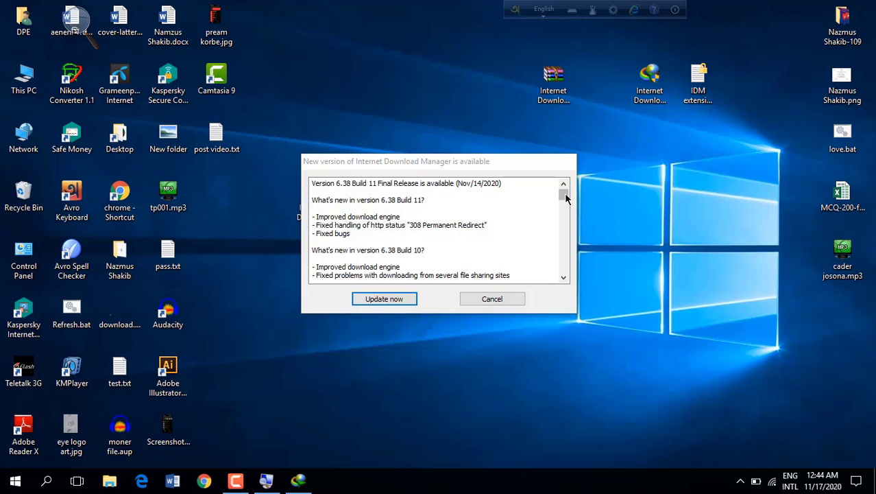
Step: Look through the release notes in the new version notice, decline the update and refresh the desktop
left_click_drag(564, 196, 563, 267)
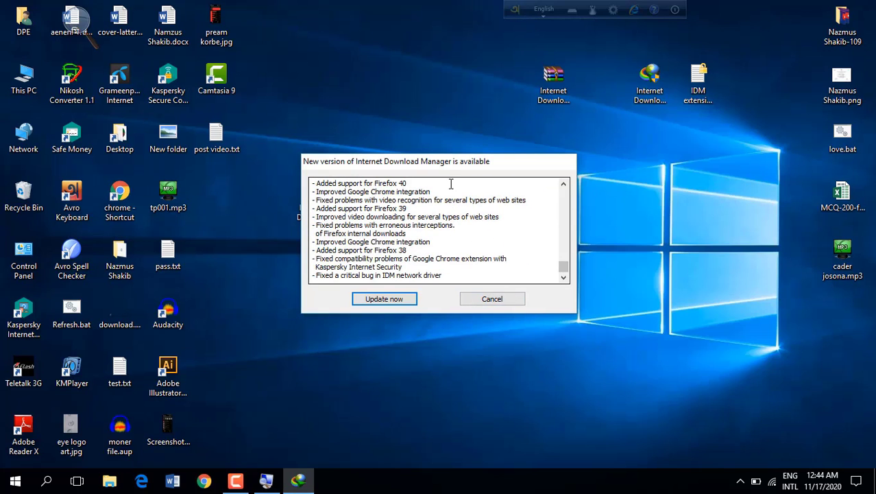
mouse_move(499, 164)
left_mouse_down()
mouse_move(486, 149)
mouse_move(512, 159)
left_mouse_up()
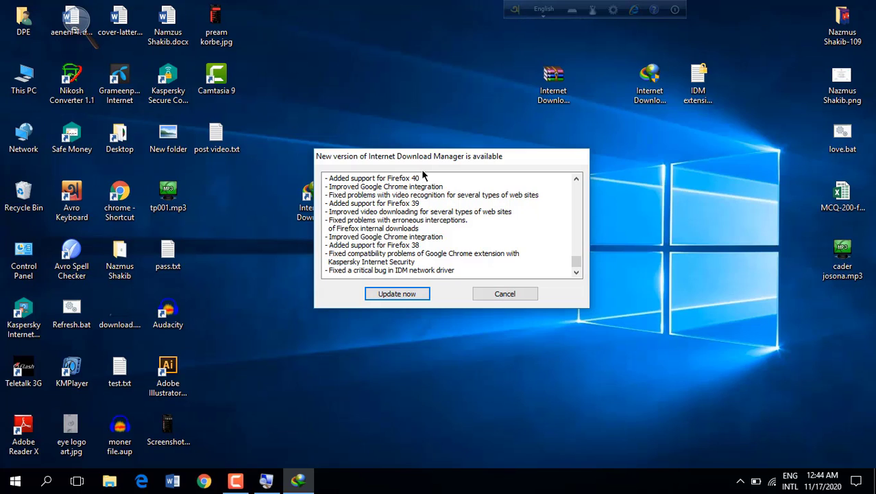
left_click(516, 293)
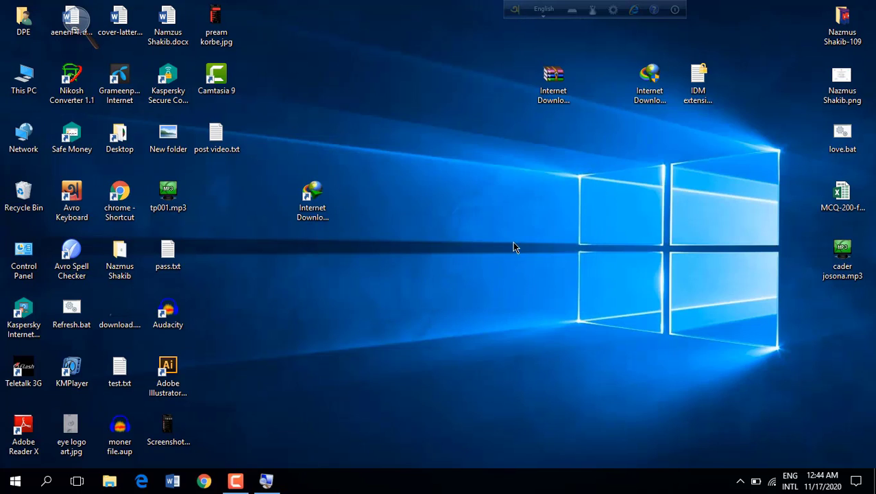
right_click(508, 226)
left_click(539, 262)
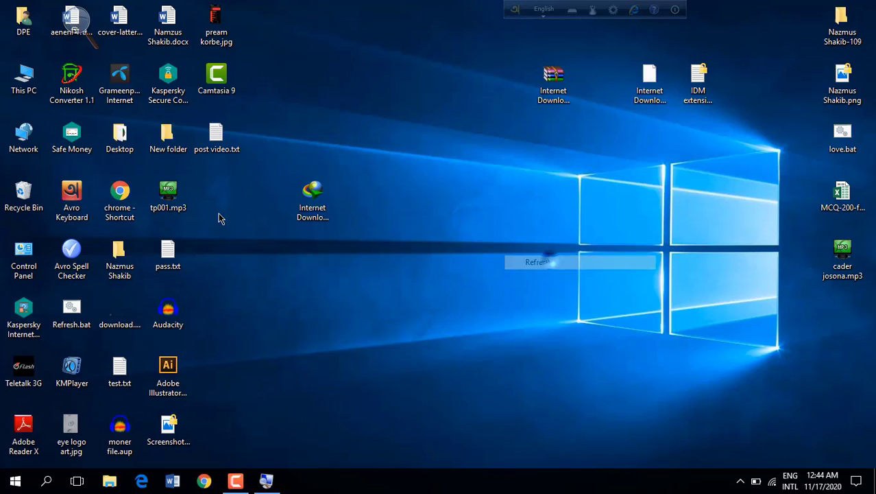
Step: Launch Chrome and review the notice about the newly added IDM Integration Module extension
double_click(118, 204)
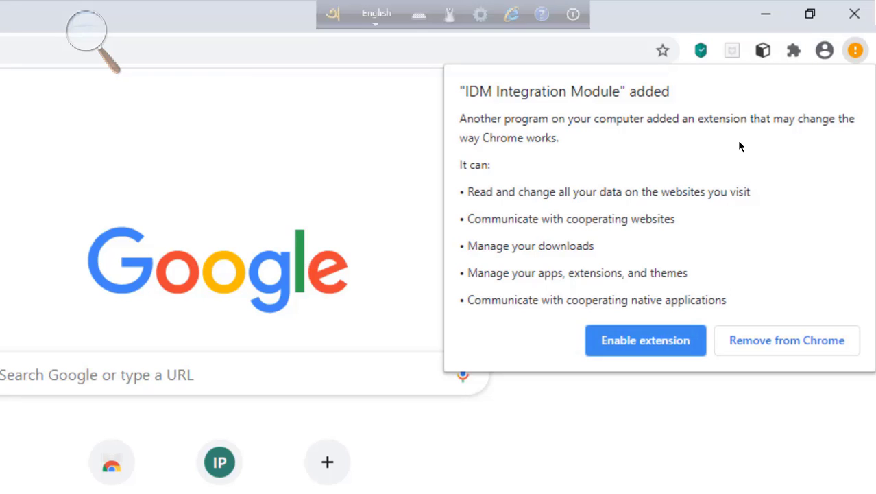
key("super")
key("super")
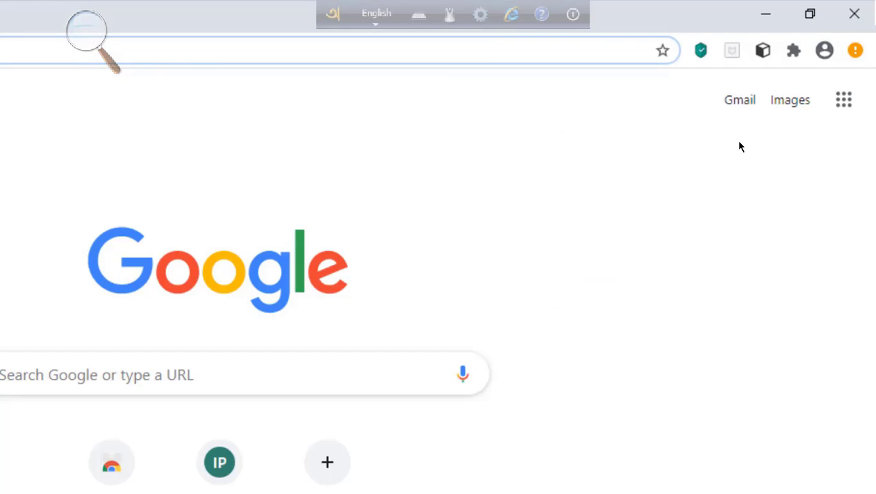
left_click(856, 50)
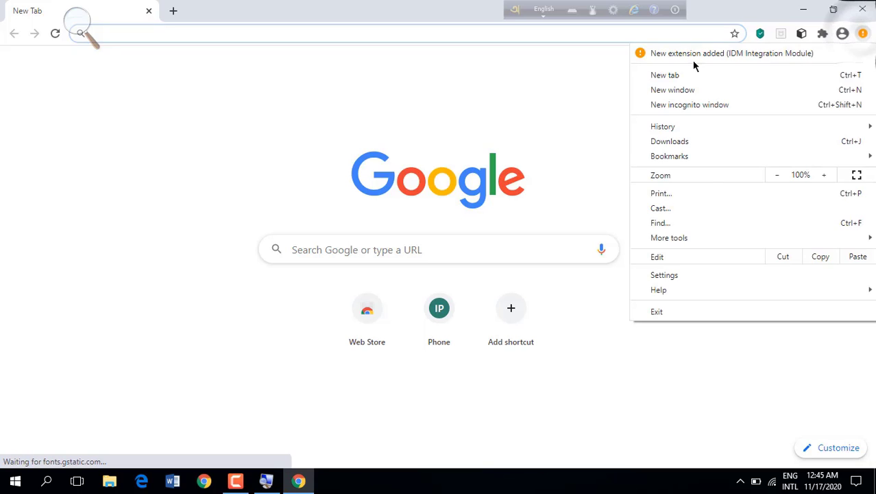
left_click(690, 55)
Step: Enable the IDM Integration Module on Chrome's Extensions page and close its welcome tab
left_click(862, 33)
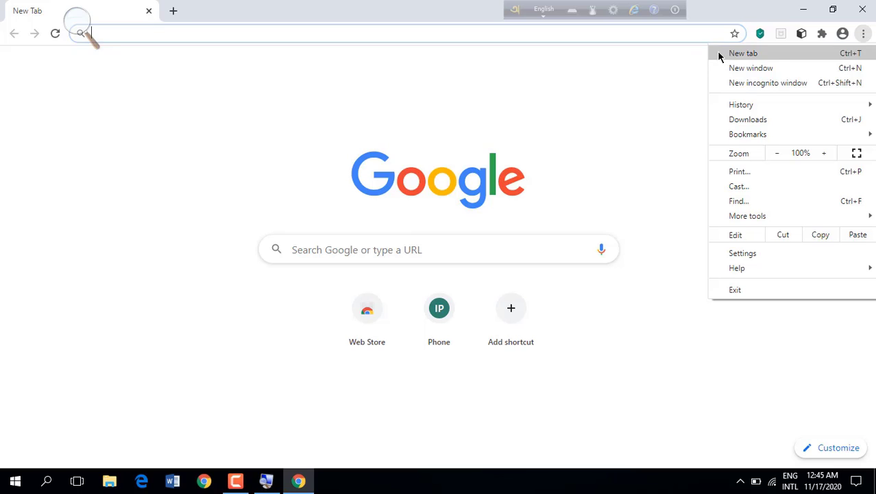
mouse_move(742, 221)
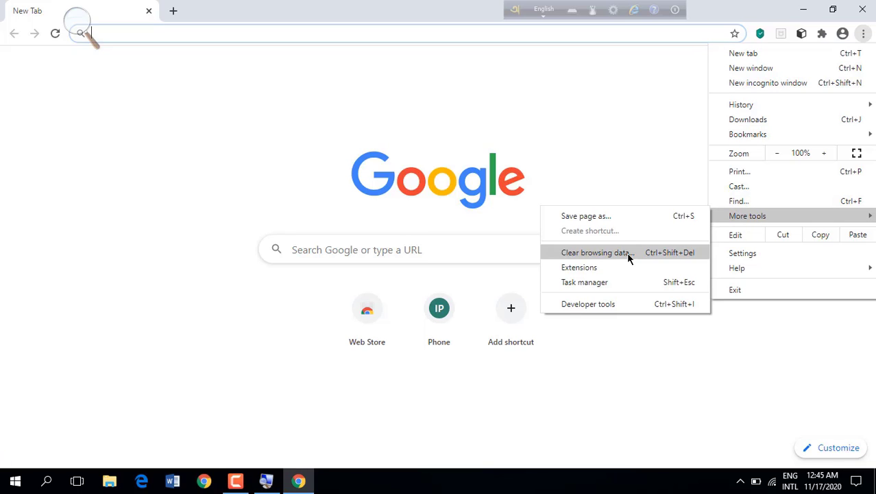
left_click(599, 269)
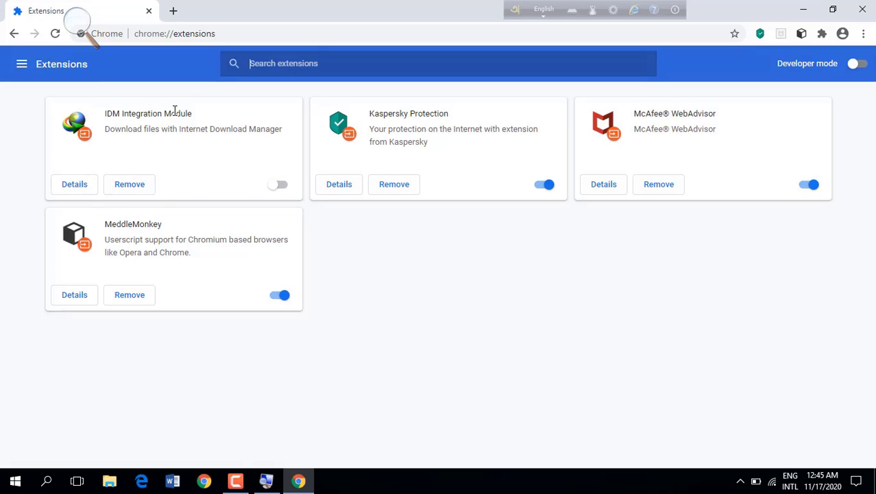
left_click(278, 188)
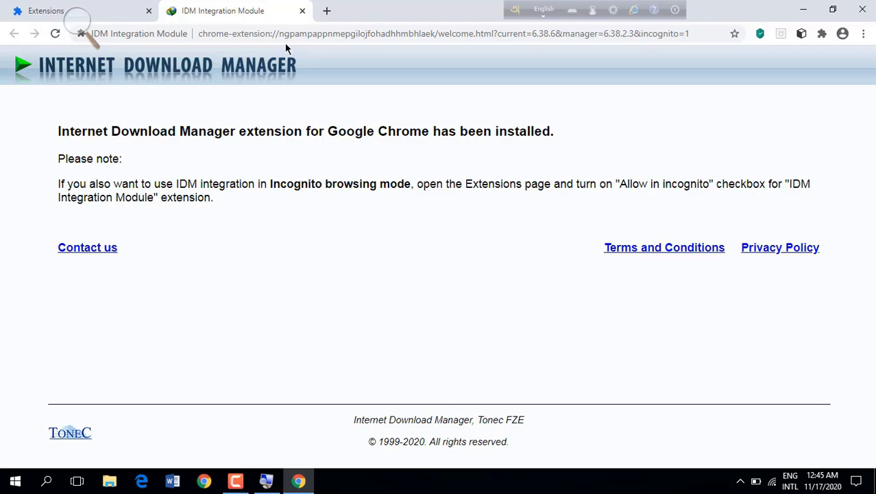
left_click(303, 11)
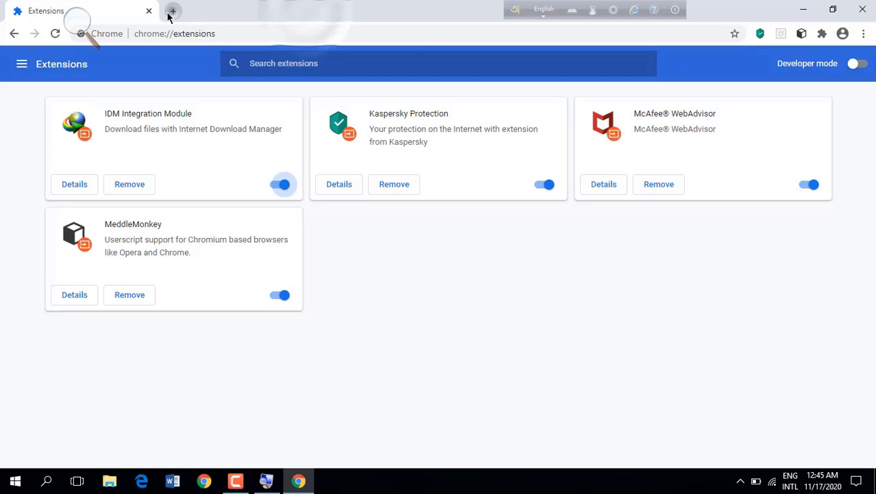
Step: Pin the IDM Integration Module to the browser toolbar from a new Chrome tab
left_click(172, 11)
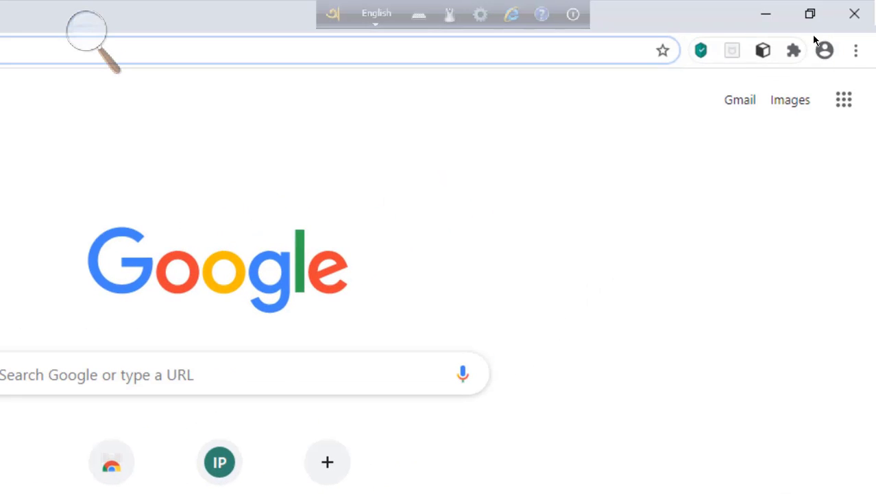
left_click(794, 50)
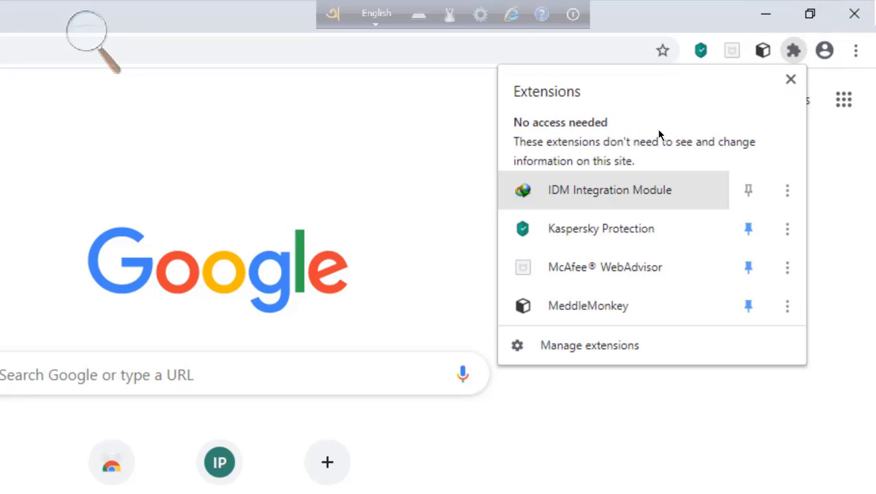
left_click(749, 190)
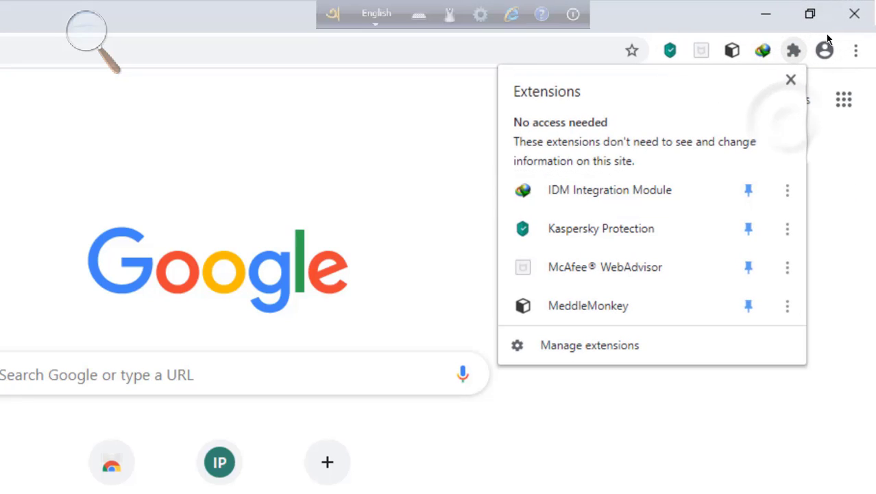
left_click(794, 51)
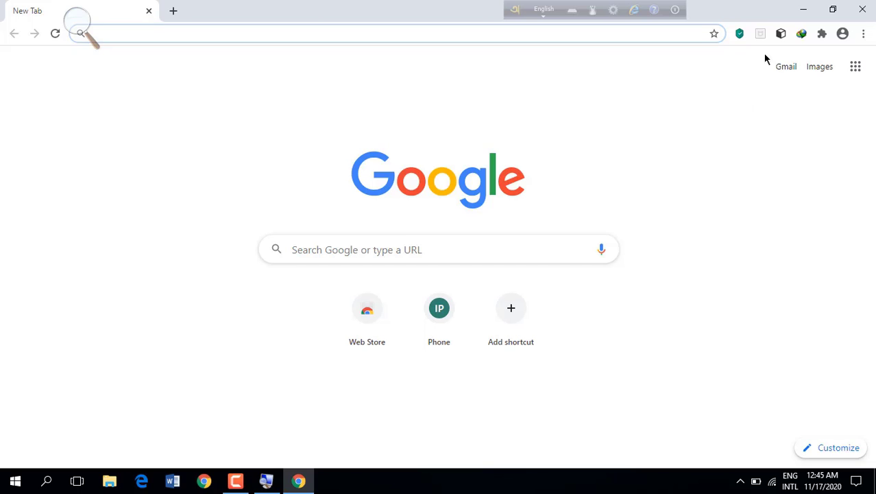
Step: Minimize the Chrome window, restore it and close the browser
left_click(803, 9)
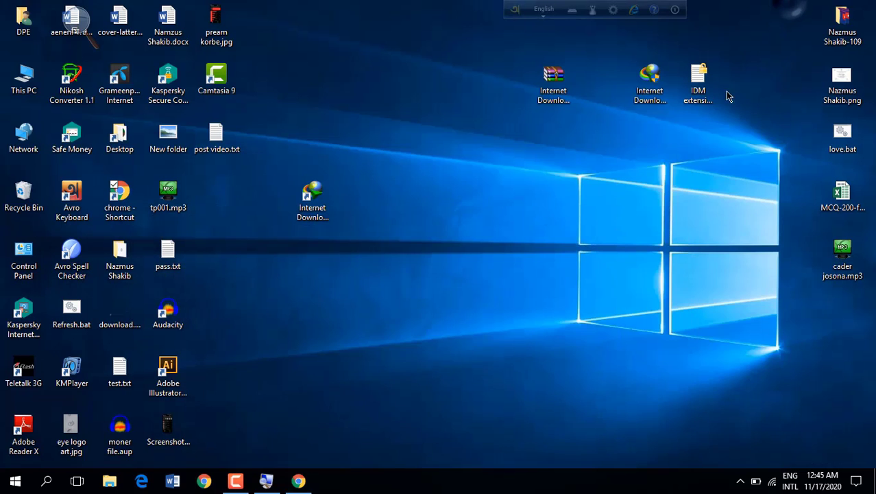
left_click(300, 481)
key("alt+F4")
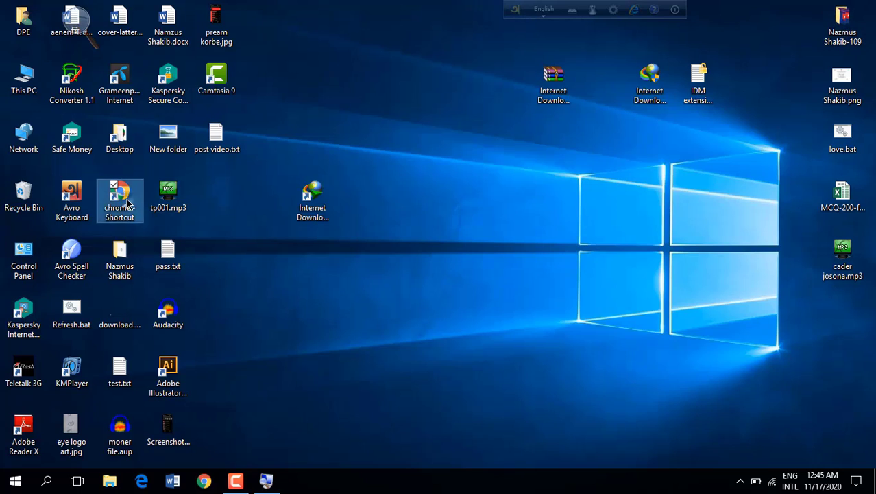
Step: Launch Chrome, check the IDM Integration Module on the Extensions page and minimize the browser
double_click(120, 198)
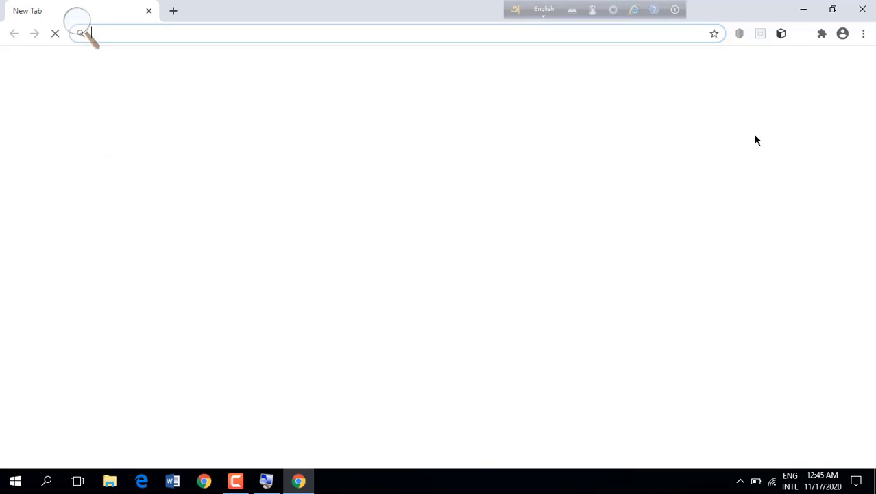
left_click(863, 33)
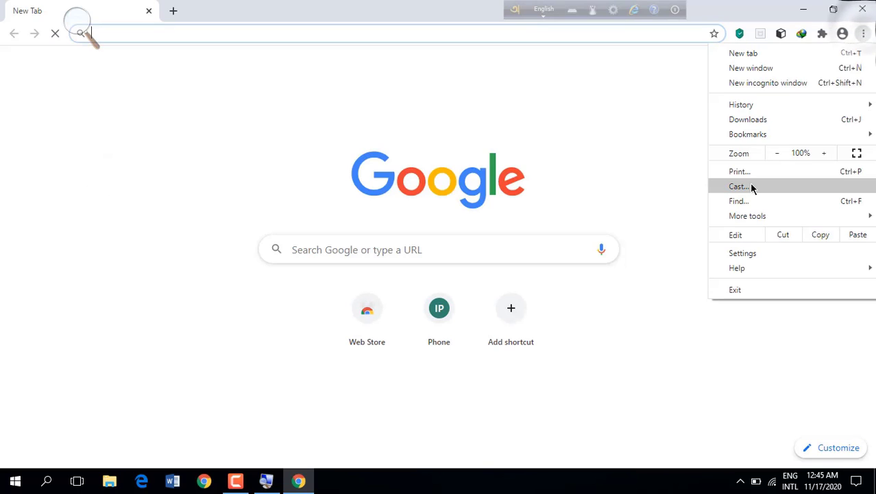
mouse_move(755, 216)
left_click(604, 267)
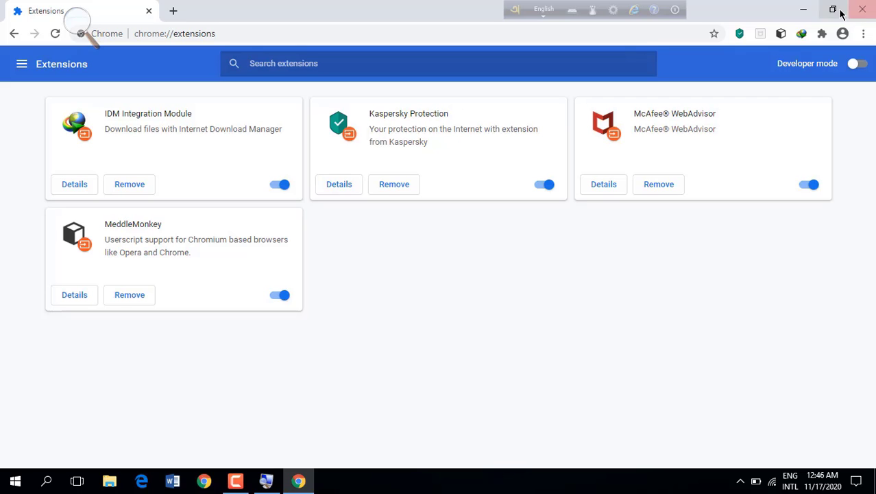
left_click(804, 17)
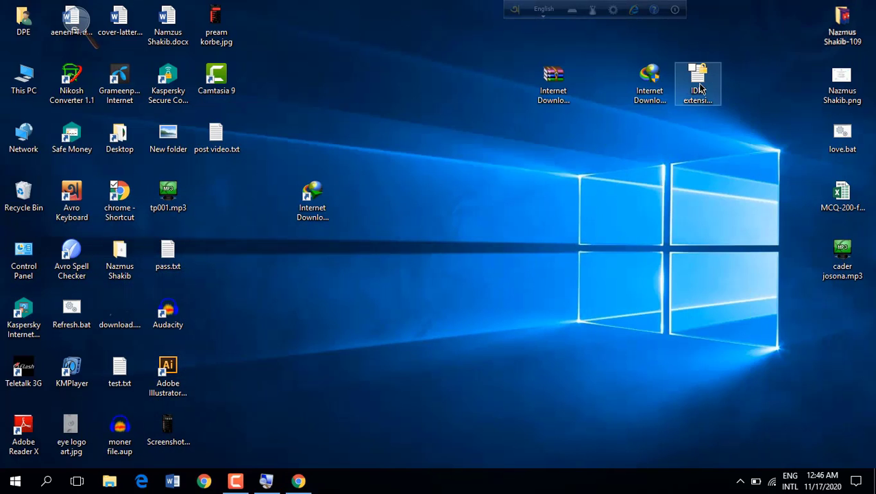
Step: Move the two IDM files toward the desktop's centre and copy the full link from IDM extension link.txt
left_click_drag(732, 102, 494, 217)
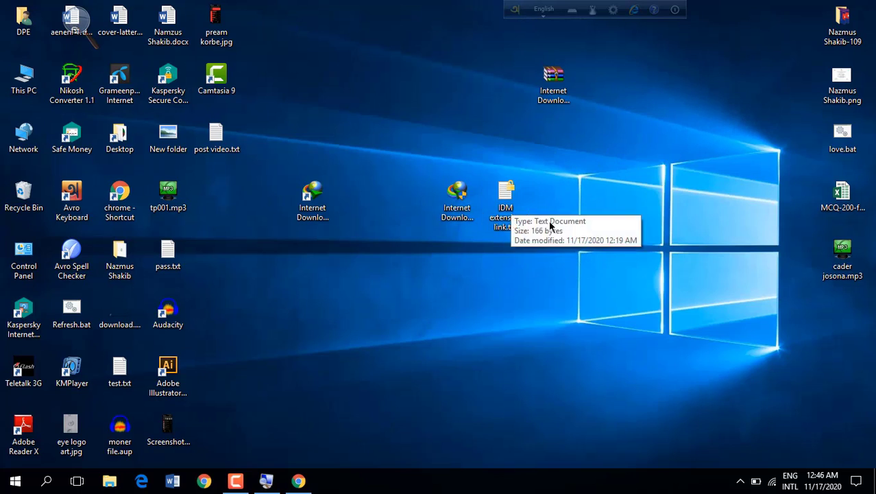
double_click(514, 213)
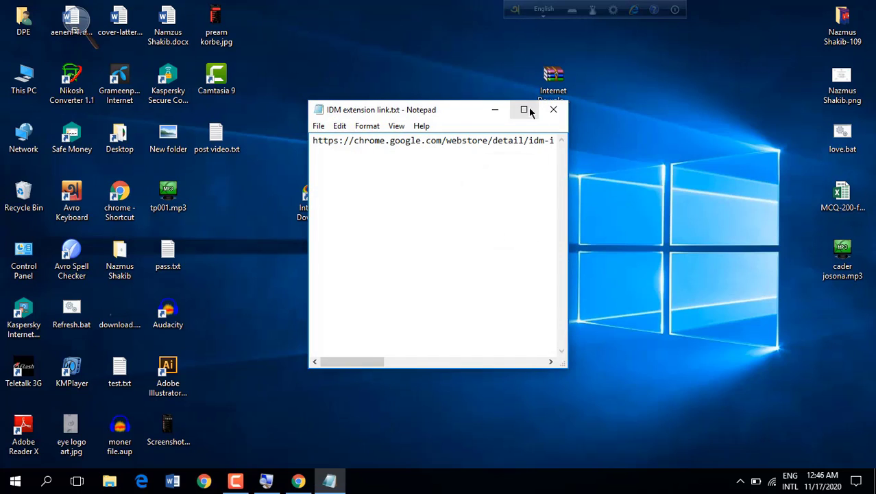
left_click(526, 111)
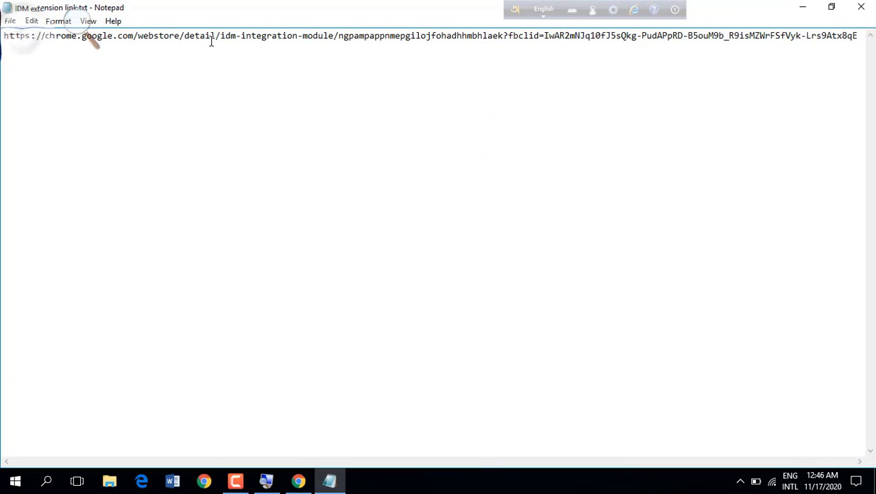
key("ctrl+a")
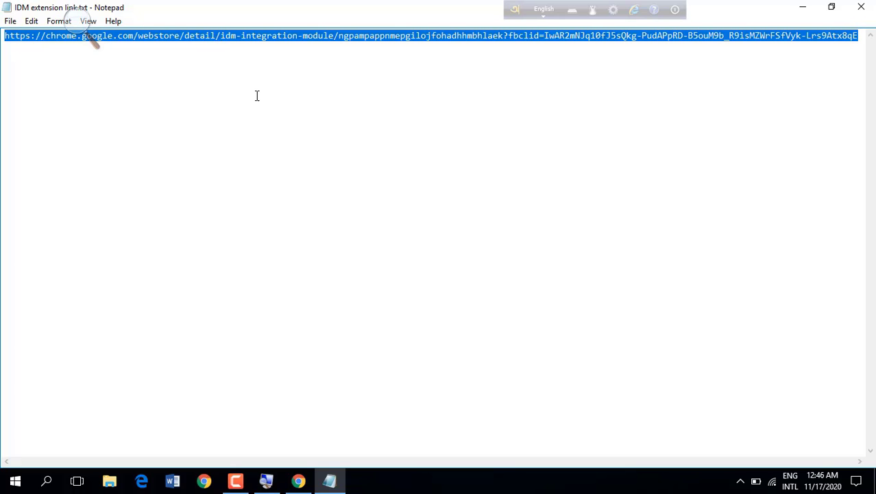
Step: Switch to Chrome and load the copied IDM Integration Module web store link in a new tab
left_click(298, 480)
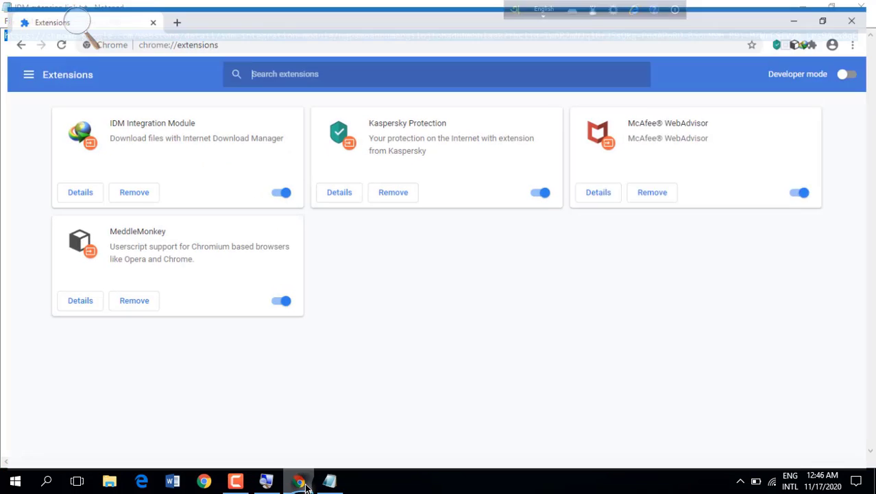
left_click(173, 12)
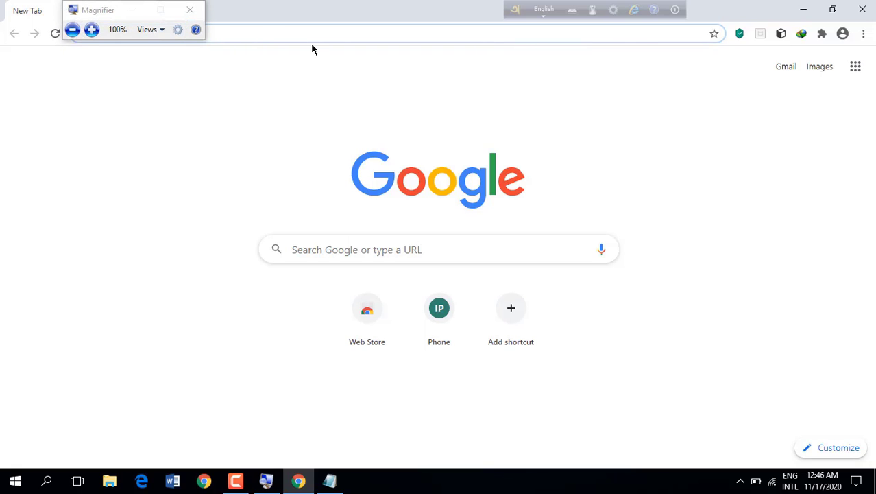
left_click_drag(108, 10, 731, 16)
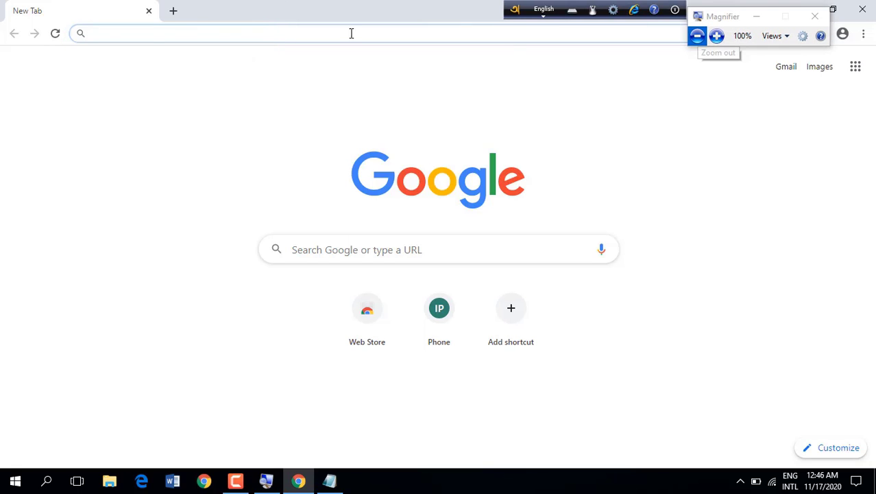
left_click(151, 33)
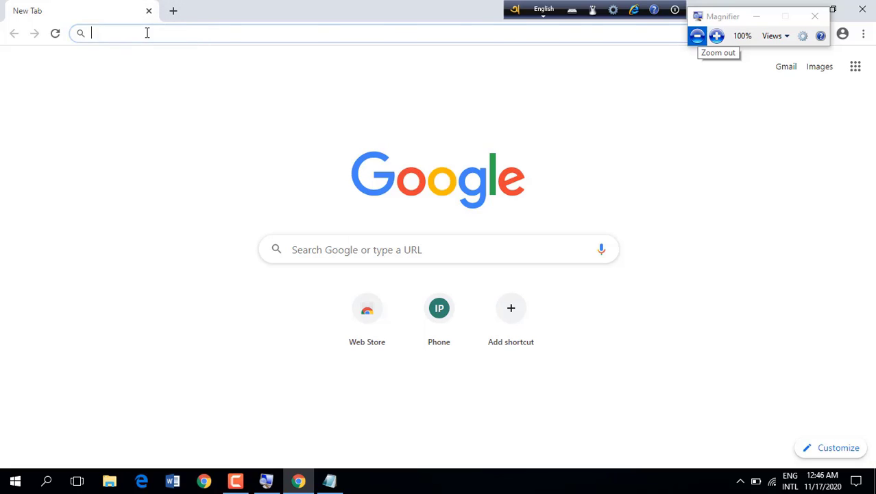
key("ctrl+v")
key("Return")
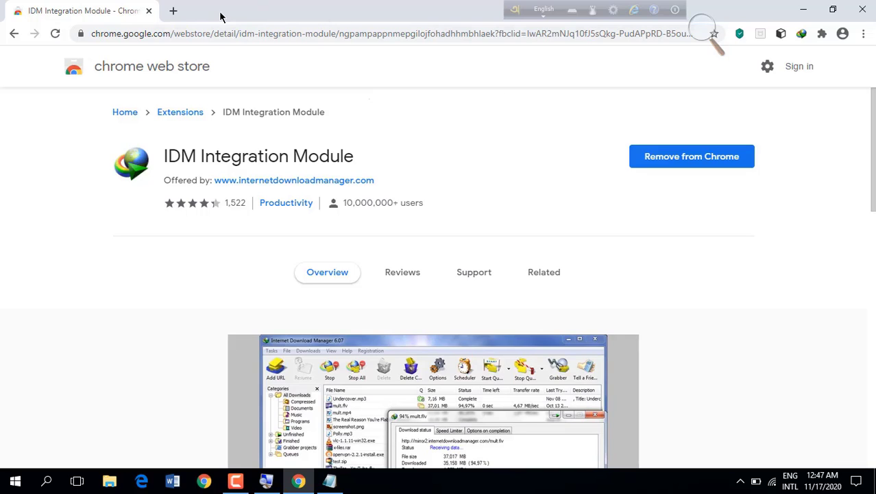
Step: Close the extension's web store page and exit Chrome, returning to a refreshed desktop
left_click(173, 10)
left_click(146, 12)
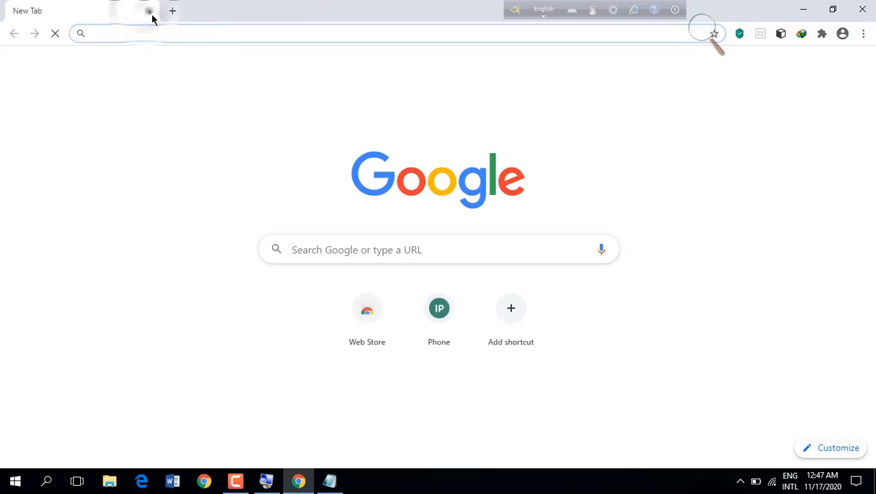
left_click(150, 12)
left_click(862, 9)
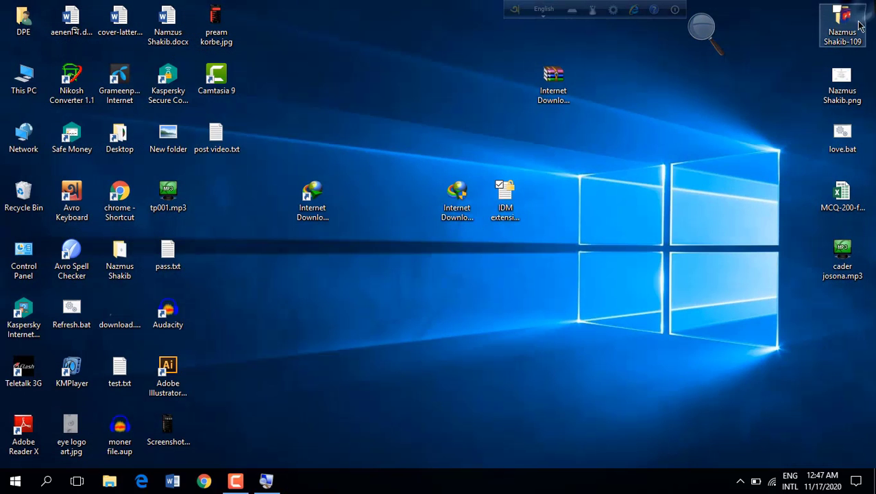
right_click(624, 160)
left_click(663, 196)
Step: Launch Chrome again and go to youtube.com
double_click(119, 206)
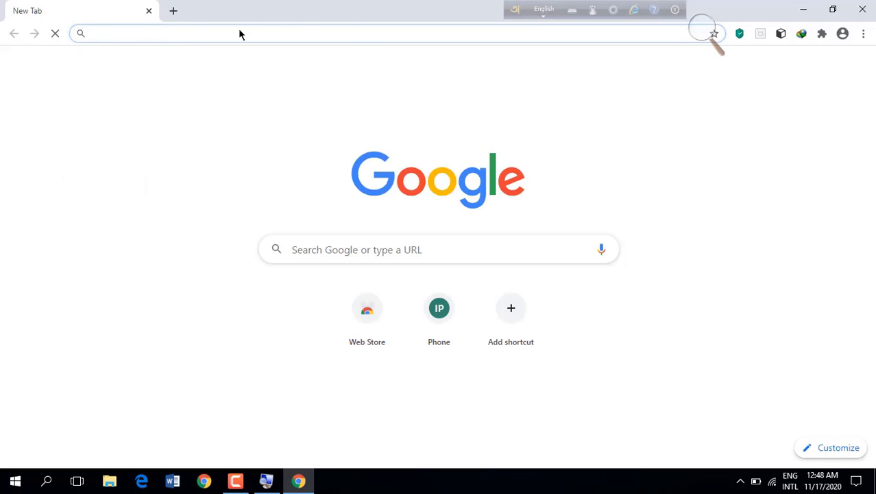
left_click(295, 33)
type("youtube")
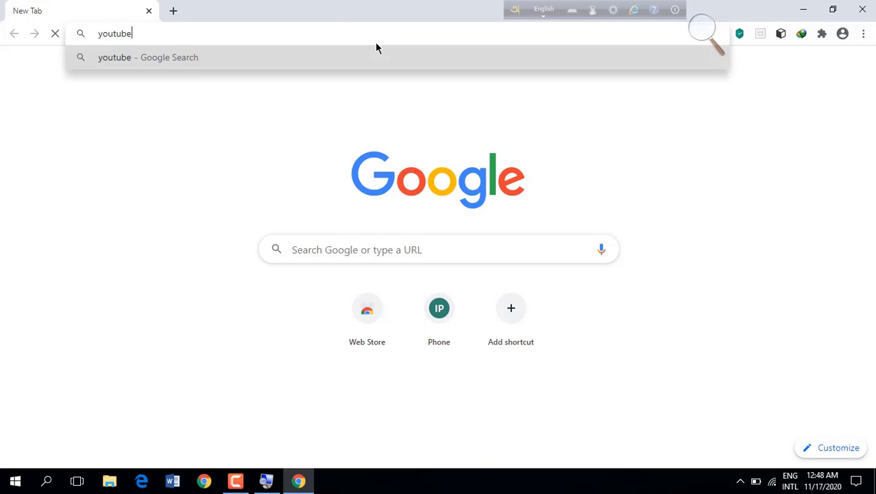
type(".com")
key("Return")
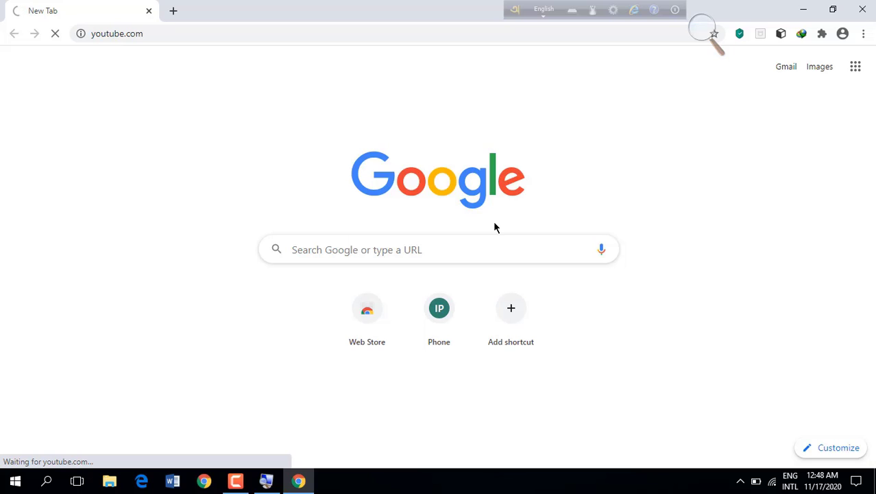
Step: Check the internet connection by loading google.com in a second tab, and close that tab again
left_click(773, 482)
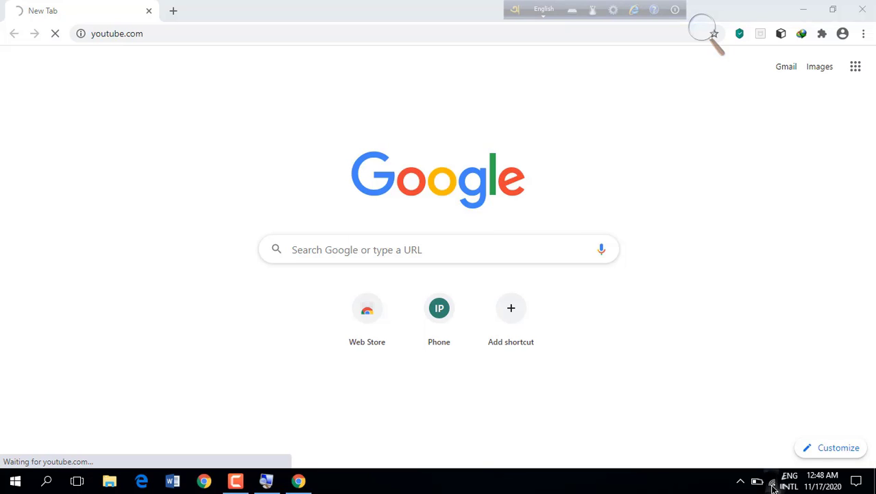
left_click(772, 483)
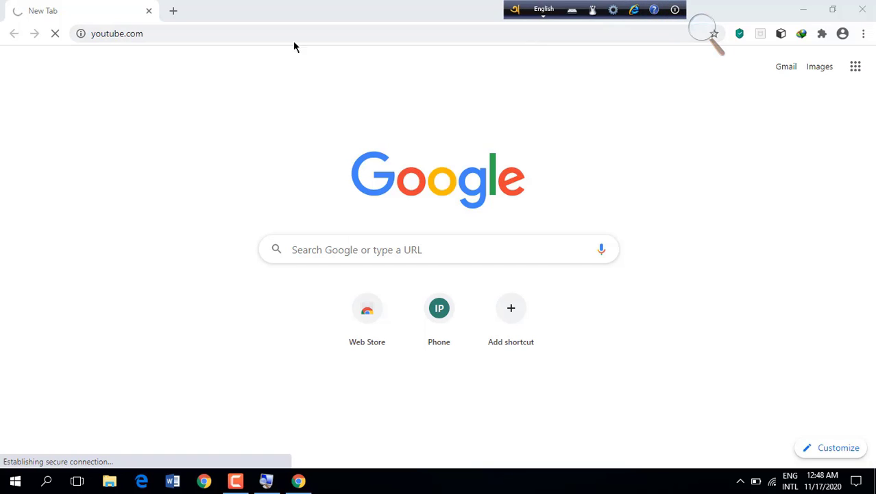
left_click(173, 12)
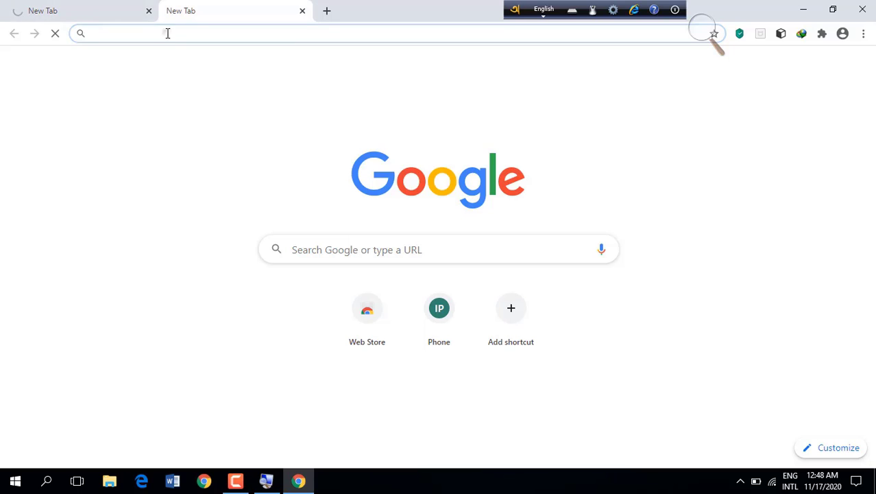
type("goo")
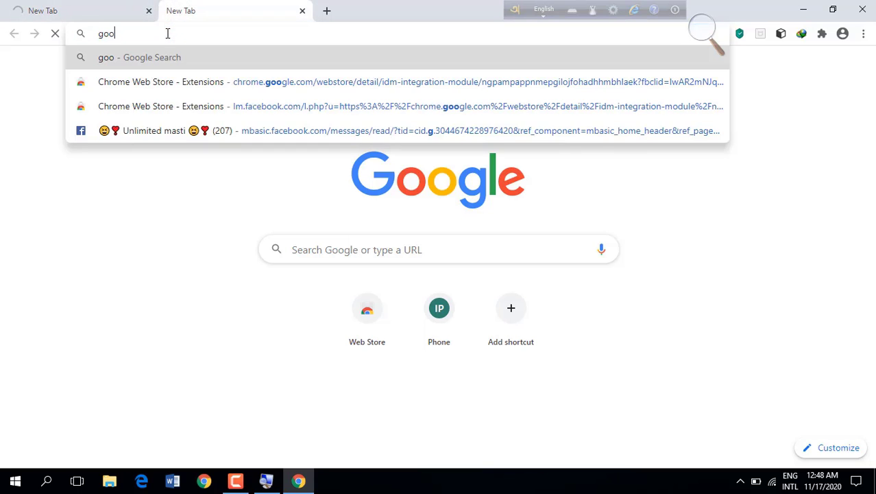
type("gle.com")
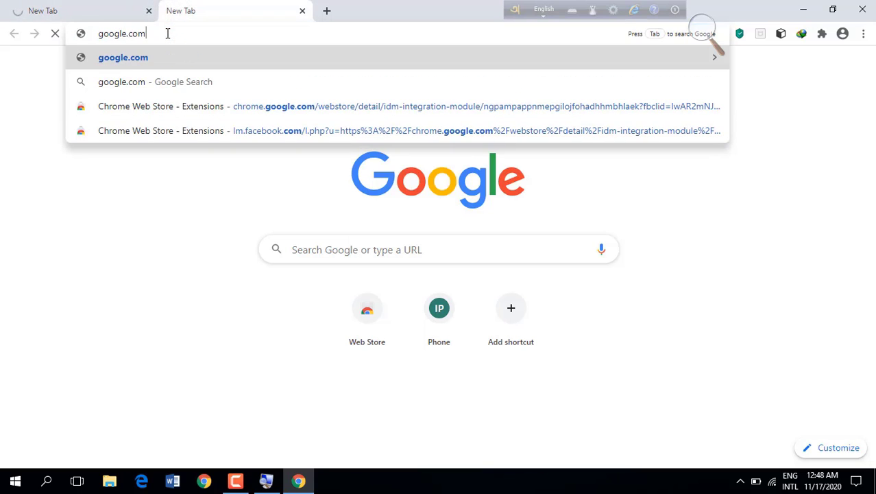
key("Return")
left_click(89, 6)
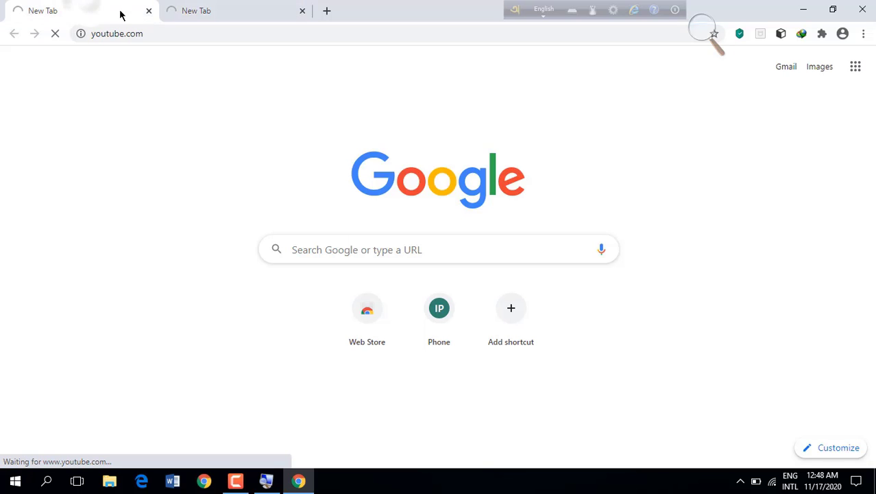
left_click(207, 6)
left_click(121, 5)
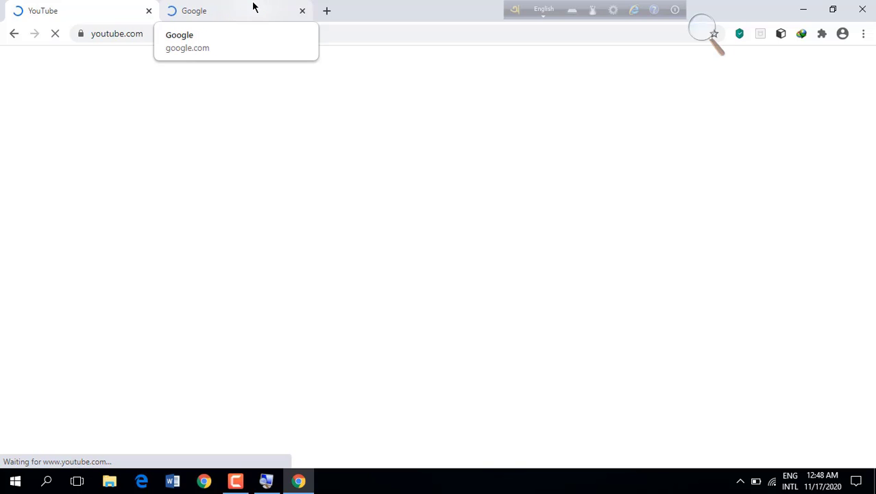
left_click(302, 11)
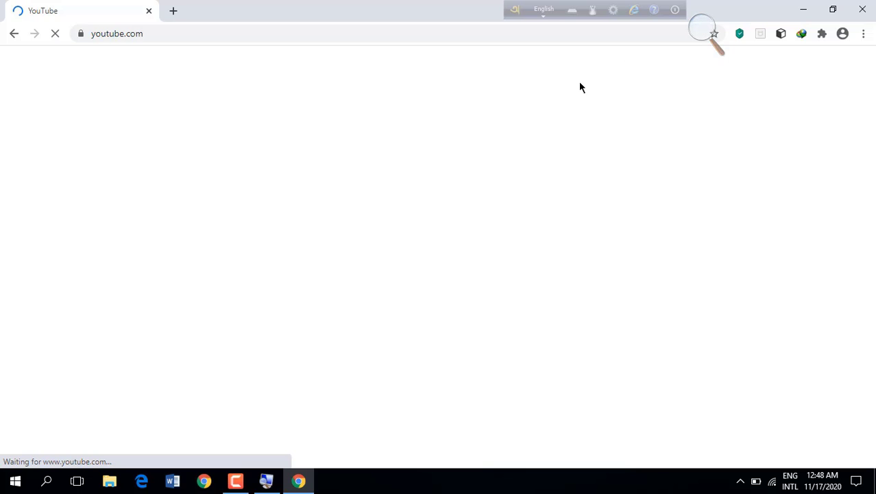
left_click(706, 35)
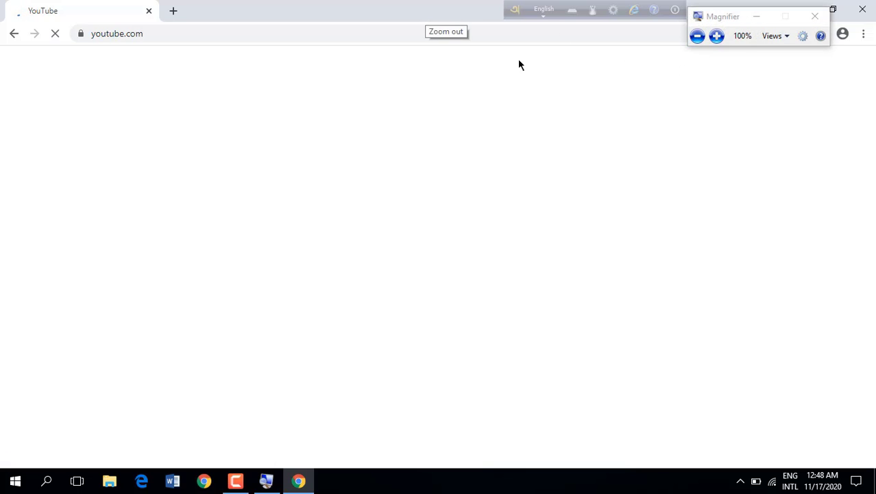